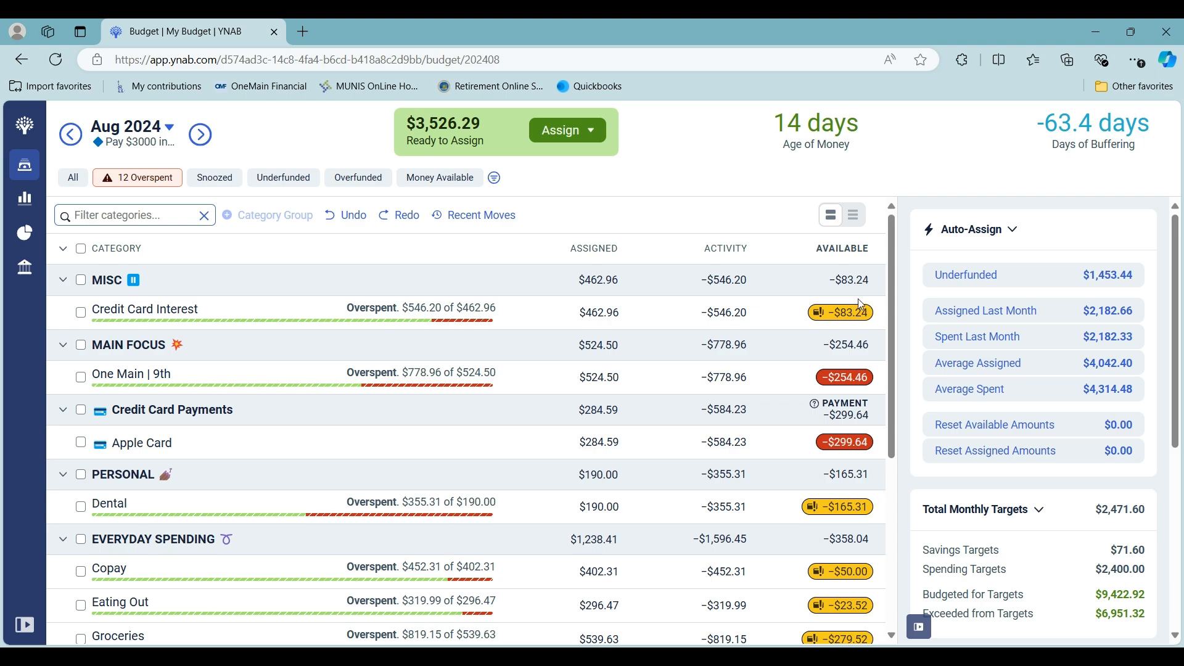
- Cover the Credit Card Interest overspending in the MISC group with money from Ready to Assign
click(860, 314)
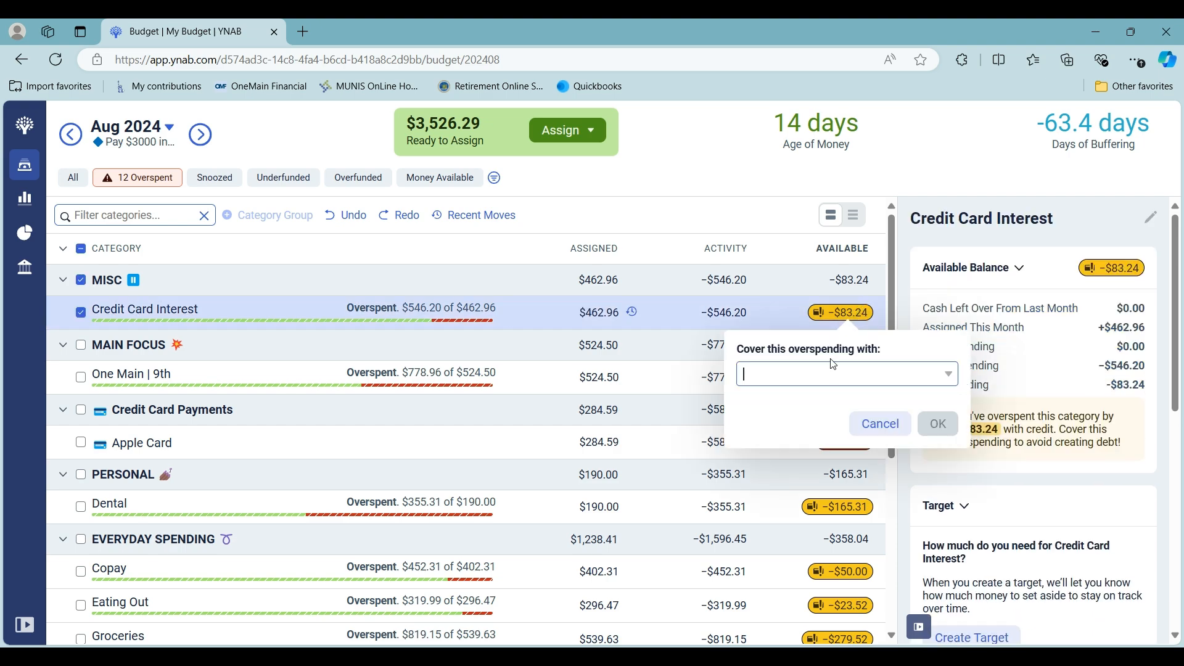
click(832, 376)
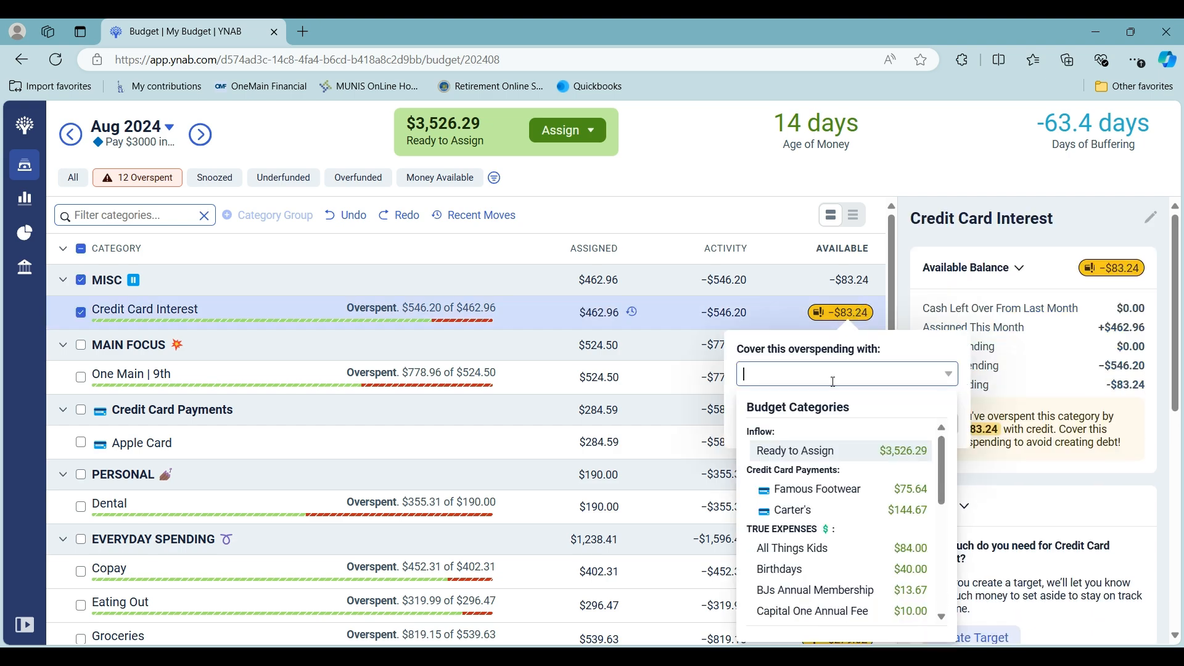
click(919, 456)
click(935, 431)
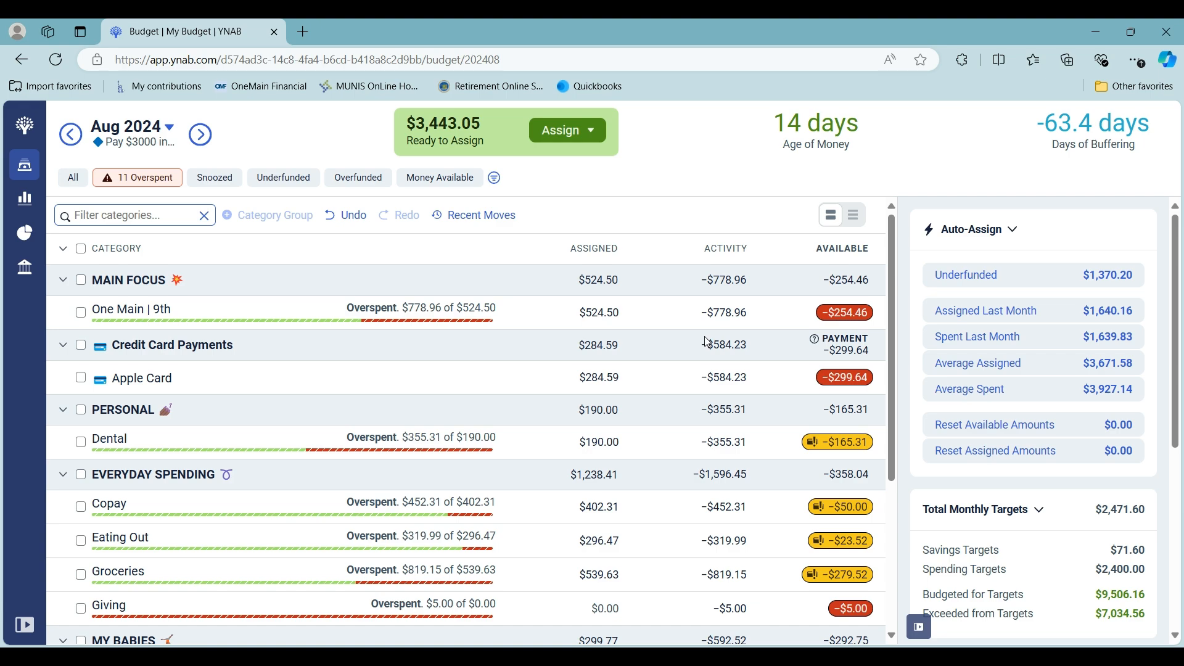
- Cover the One Main | 9th overspending in the MAIN FOCUS group with money from Ready to Assign
click(860, 315)
click(867, 375)
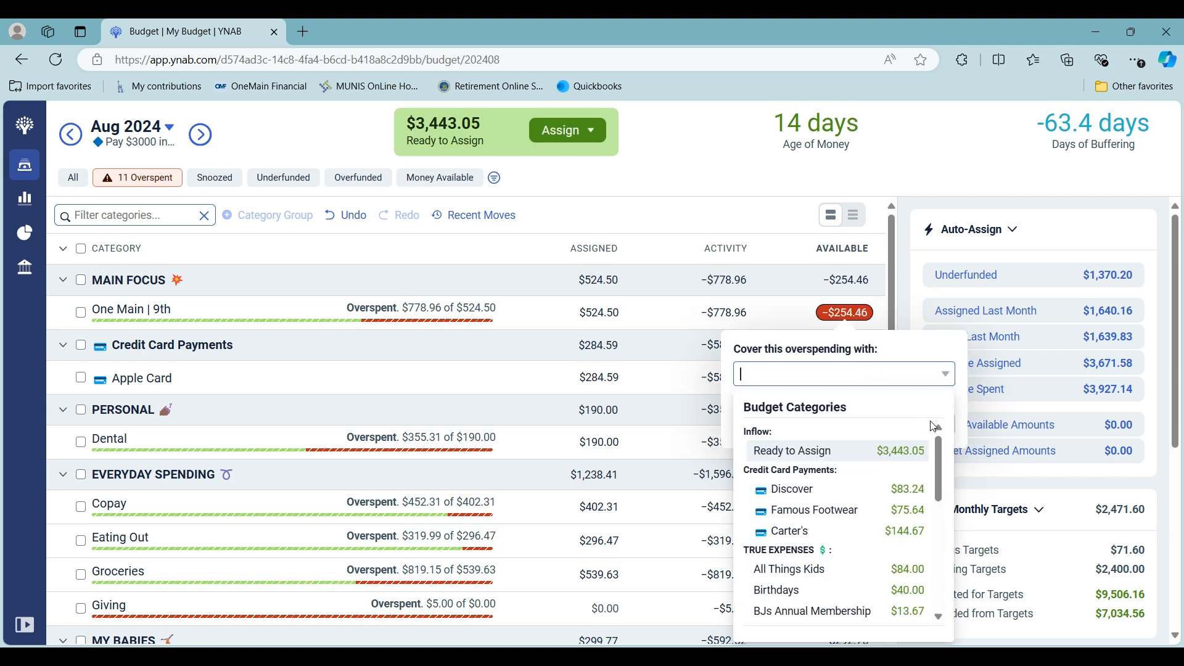
click(912, 453)
click(937, 423)
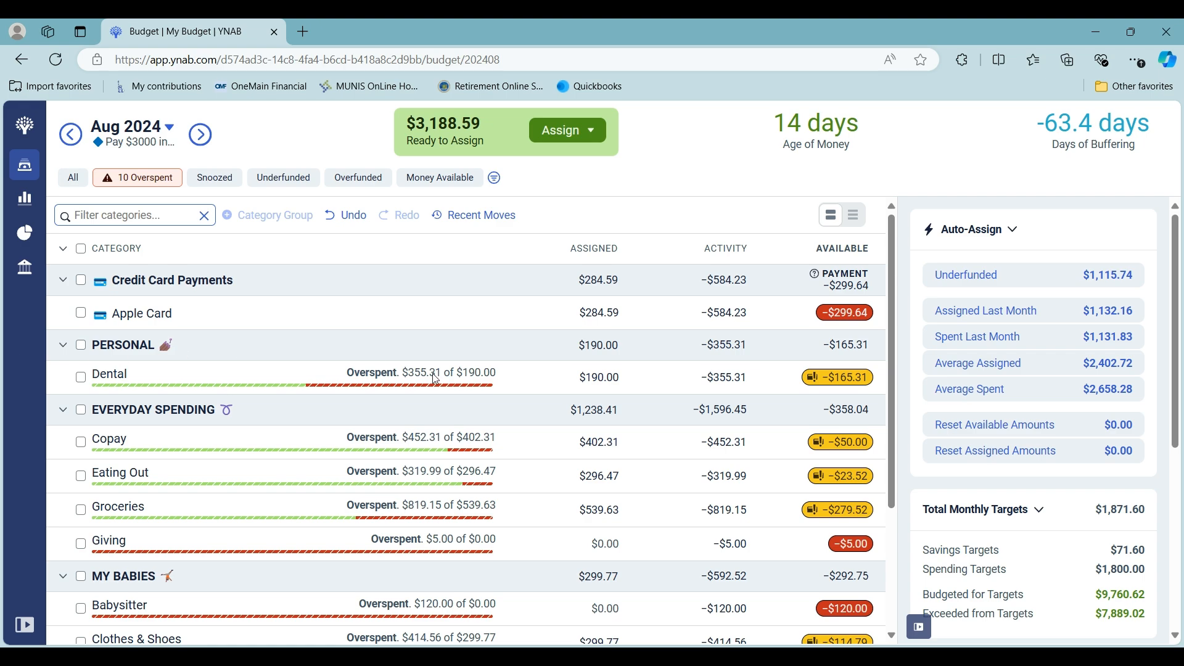
click(828, 385)
click(816, 442)
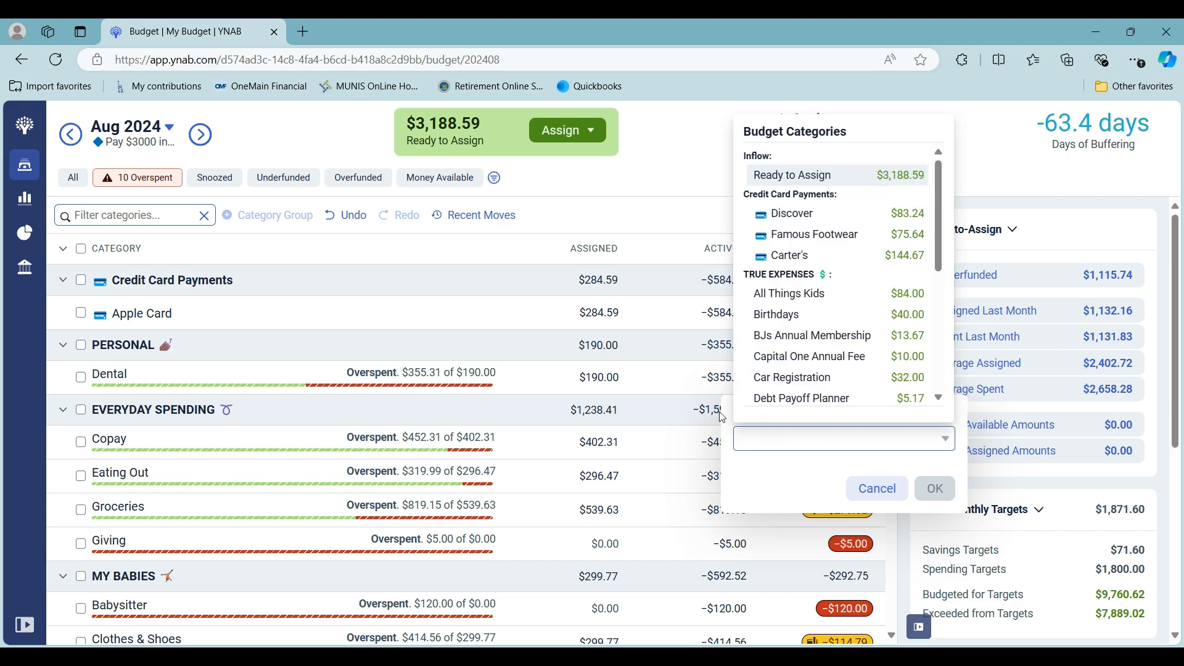
click(876, 506)
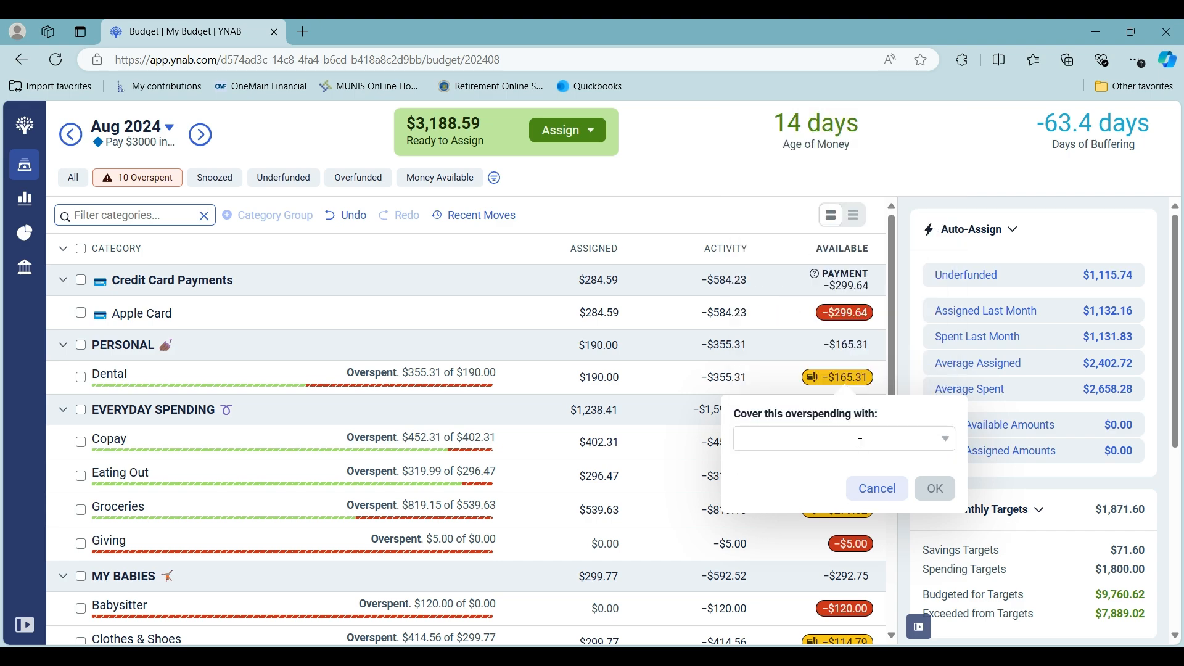
click(878, 489)
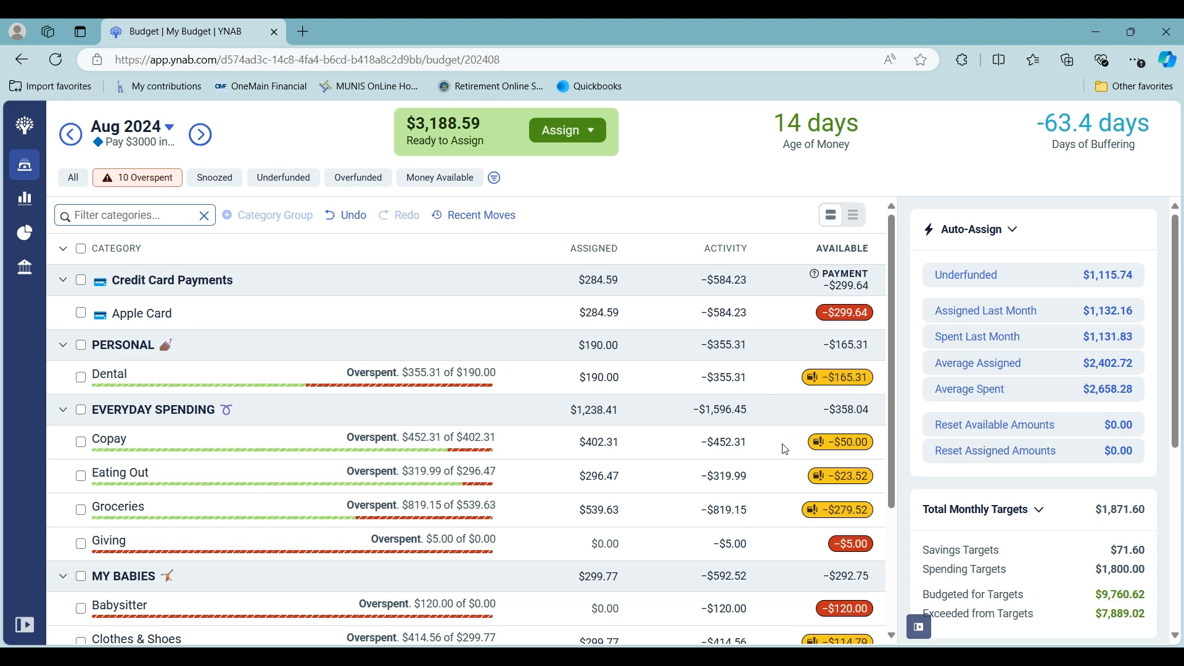
- Filter the budget to categories with money available and move $100.00 from Personal Care (Clothing, Hair, Skin) to Ready to Assign
scroll(862, 470, down, 1)
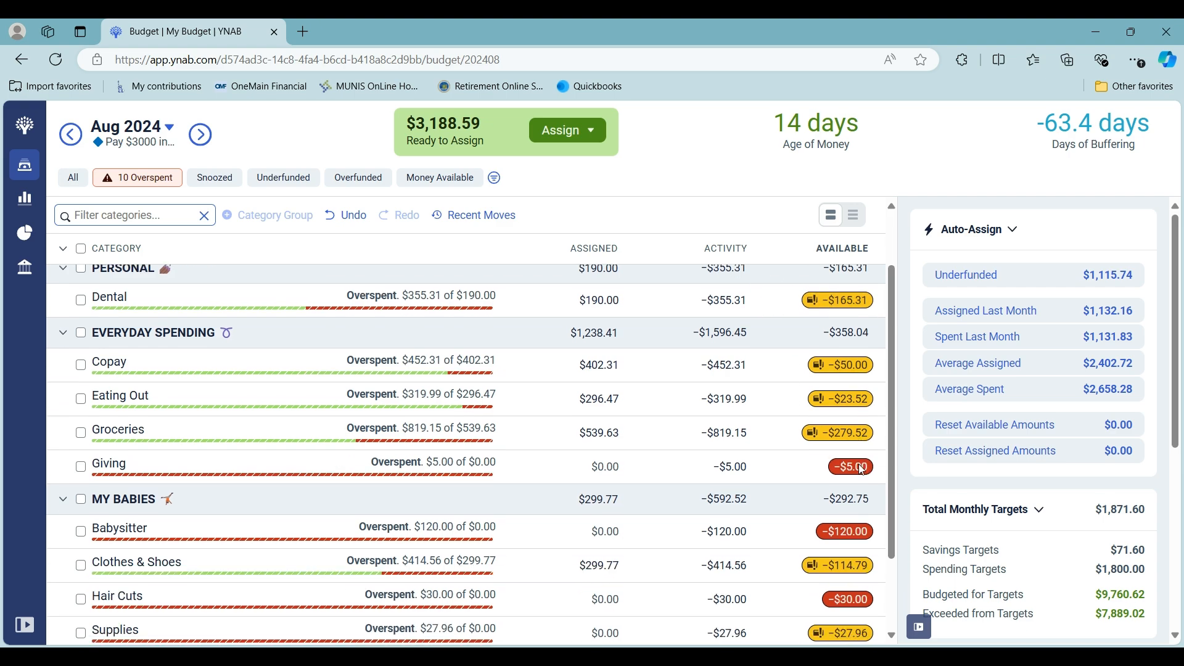
scroll(861, 470, up, 1)
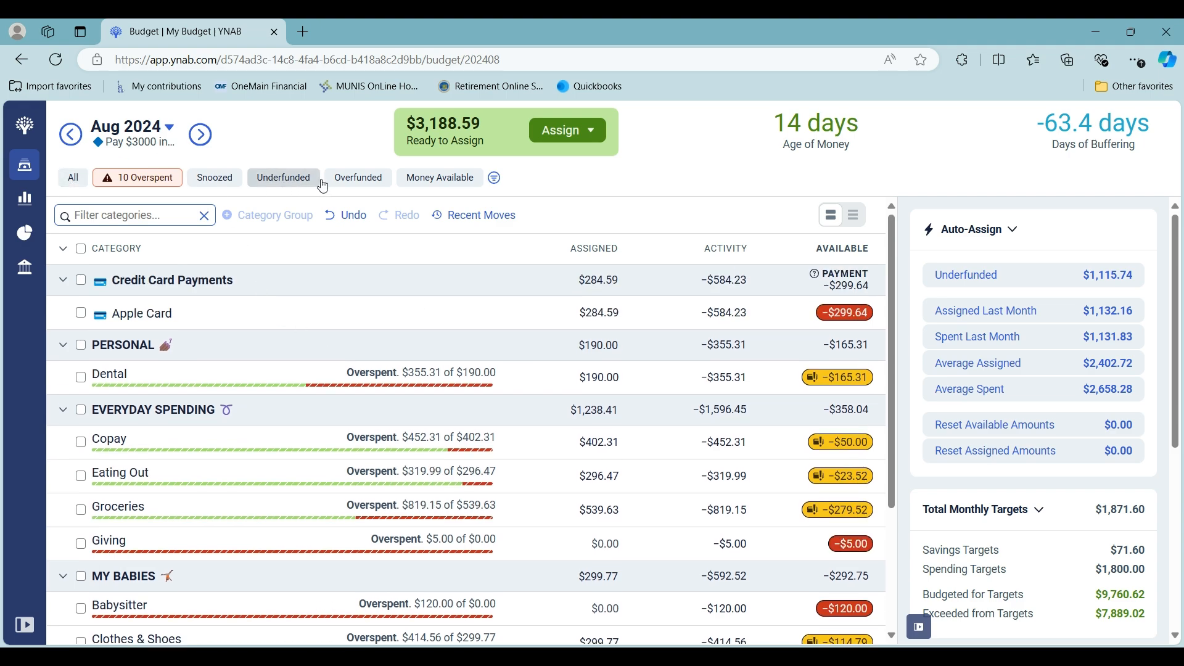
click(431, 180)
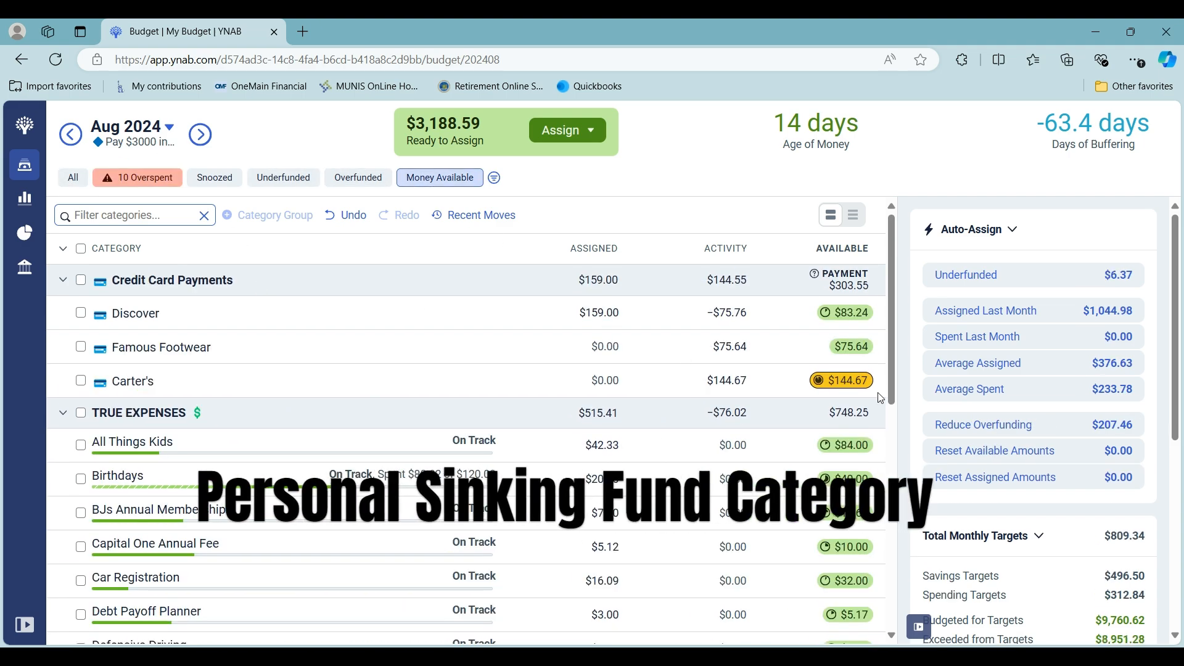
scroll(880, 399, down, 5)
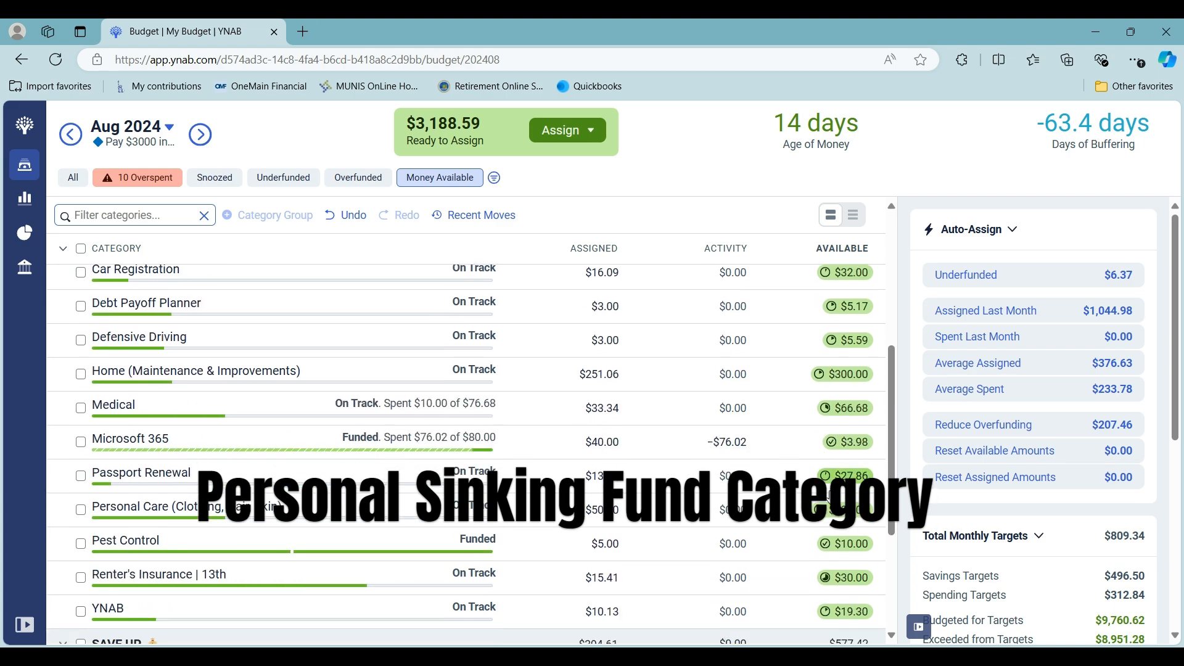
click(860, 514)
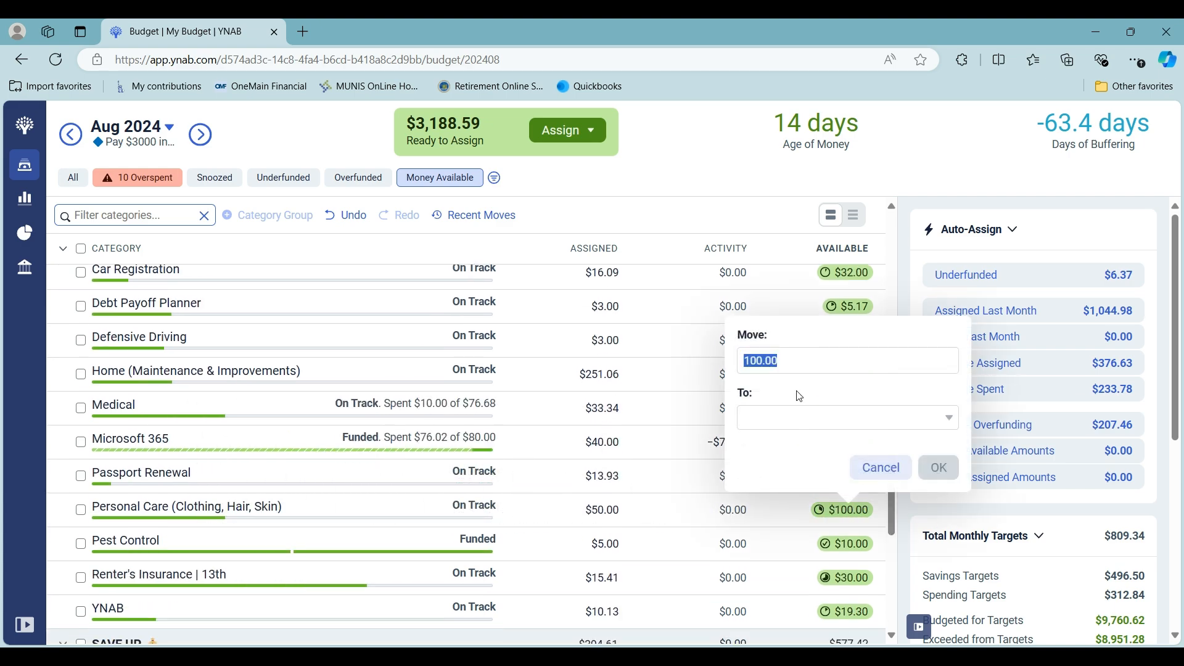
click(782, 421)
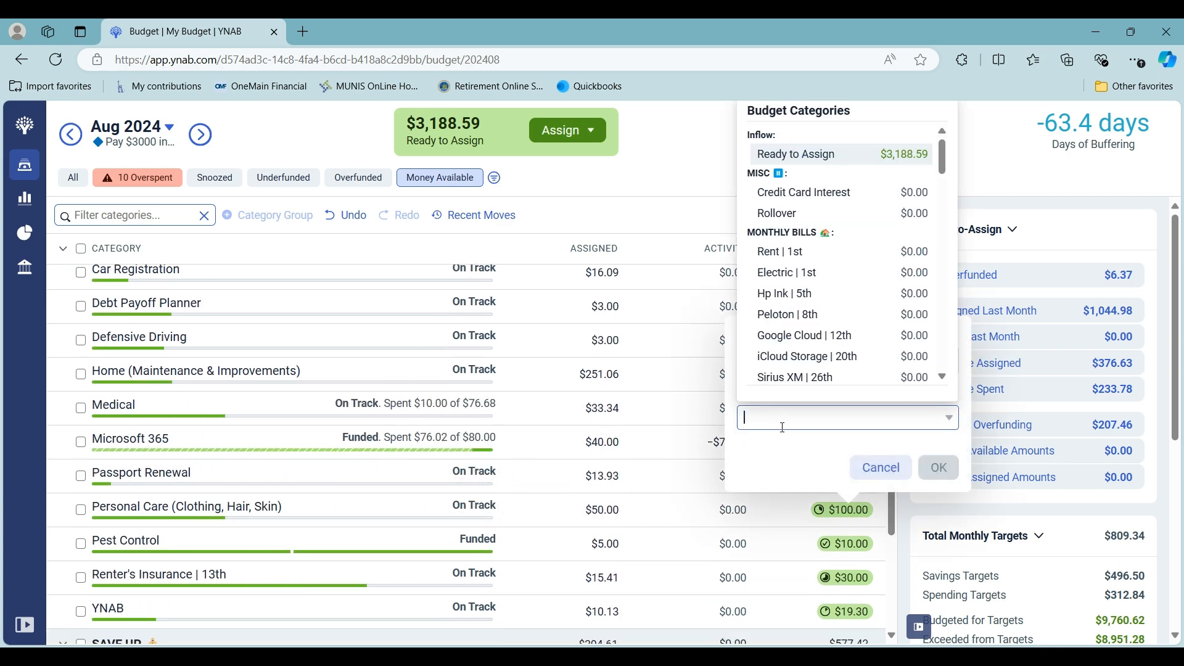
click(926, 158)
click(938, 467)
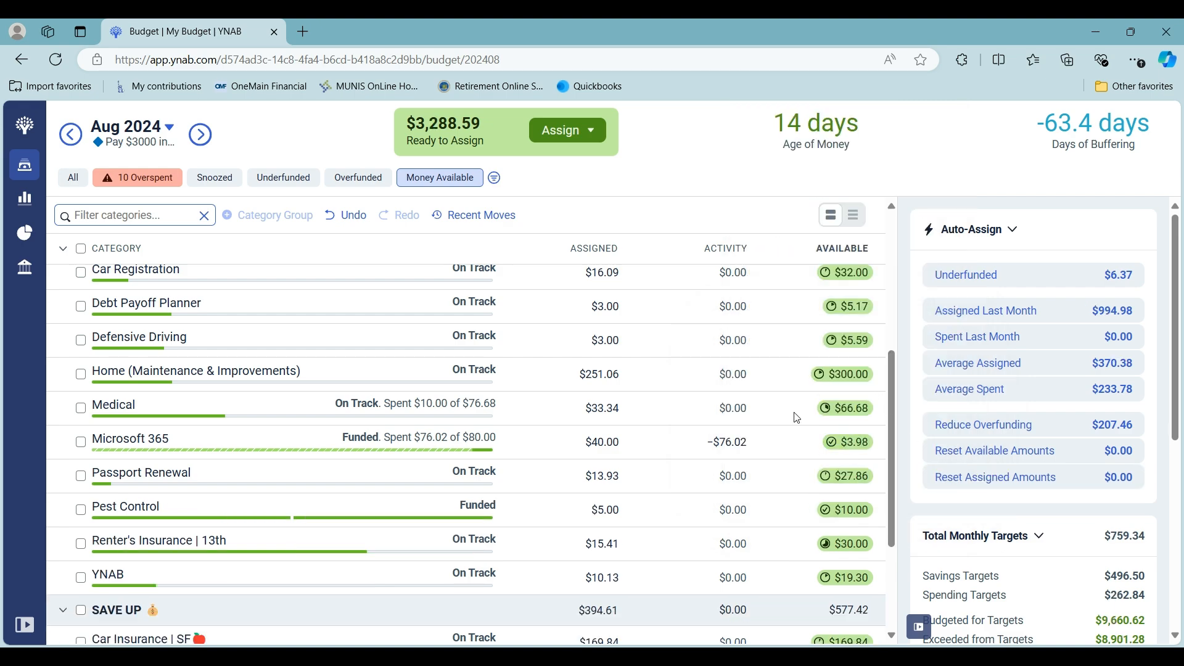
- Return to the overspent categories and cover the Copay overspending with money from the Medical category
click(120, 179)
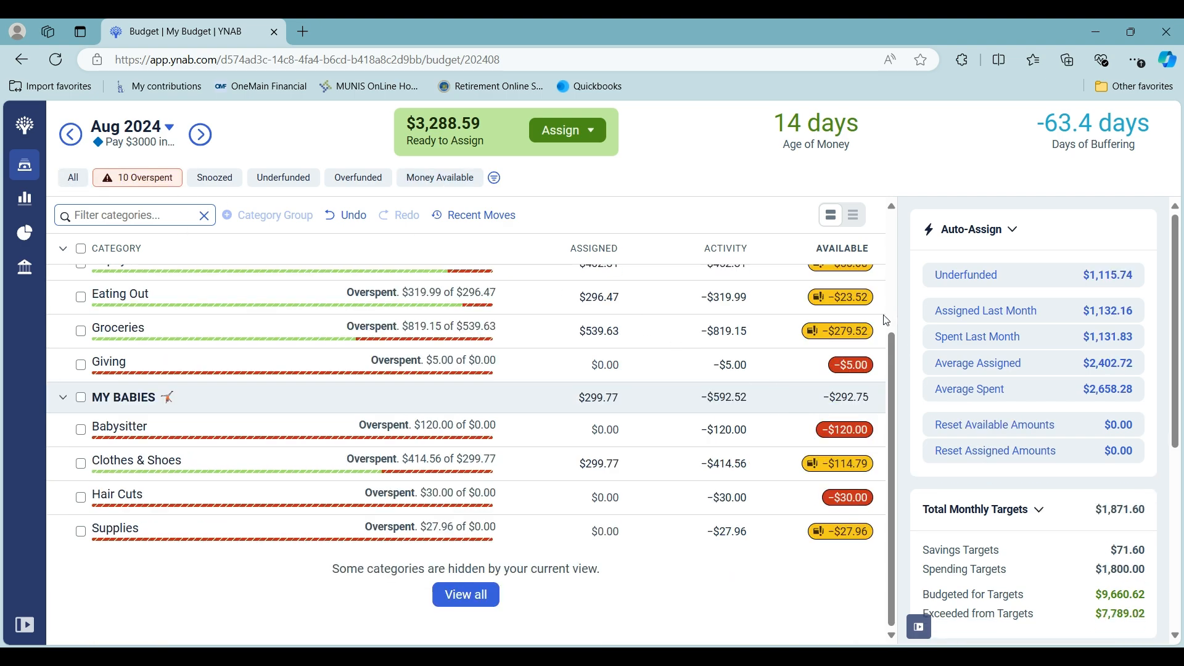
scroll(841, 343, up, 3)
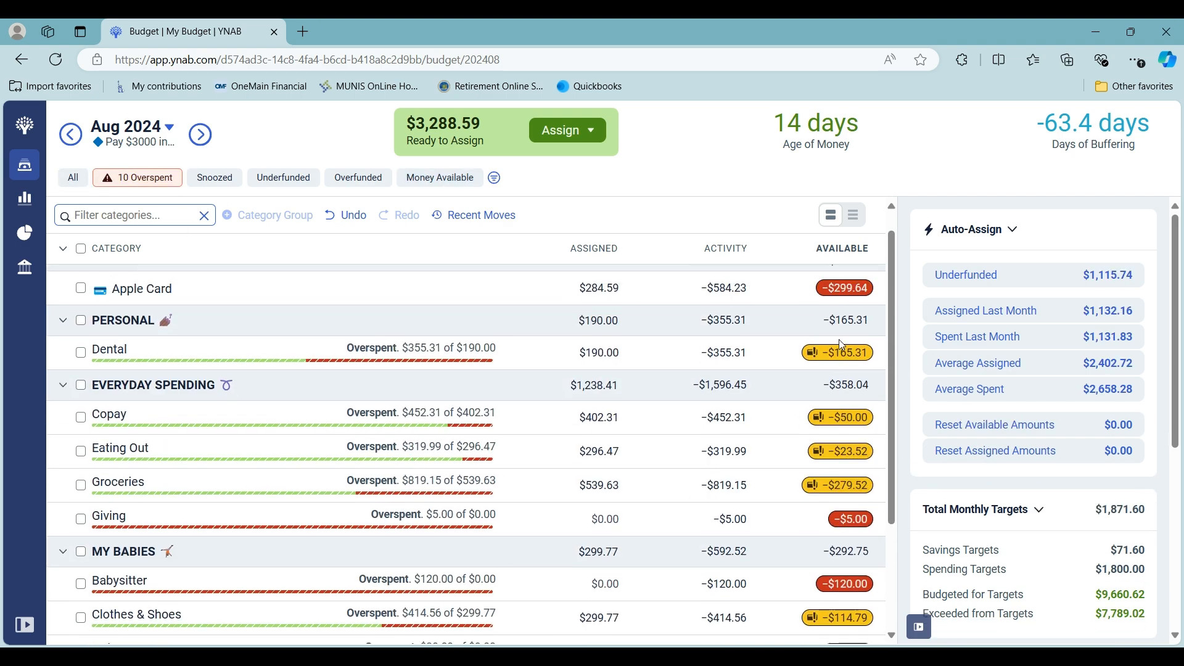
click(847, 423)
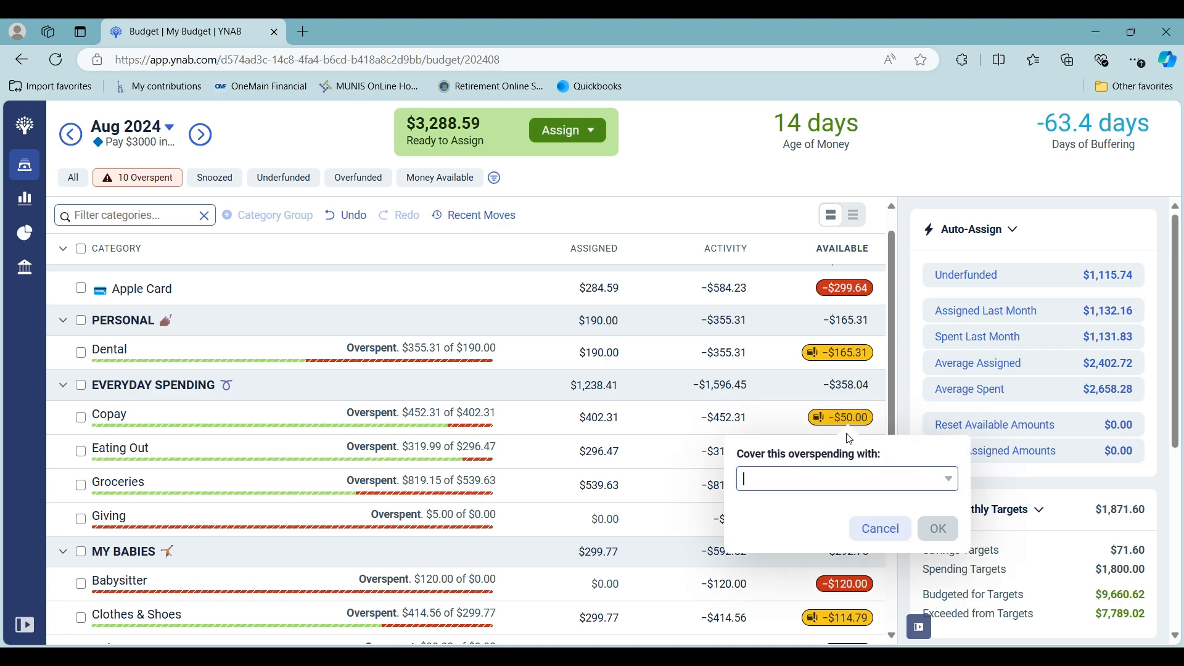
click(845, 477)
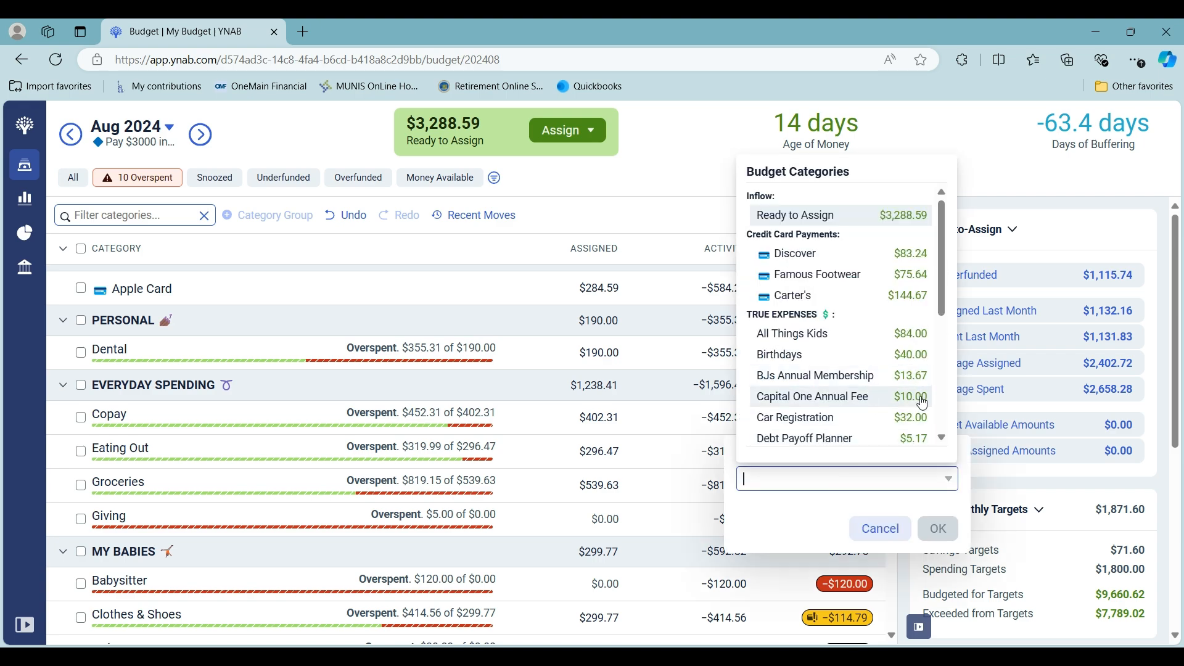
scroll(892, 365, down, 3)
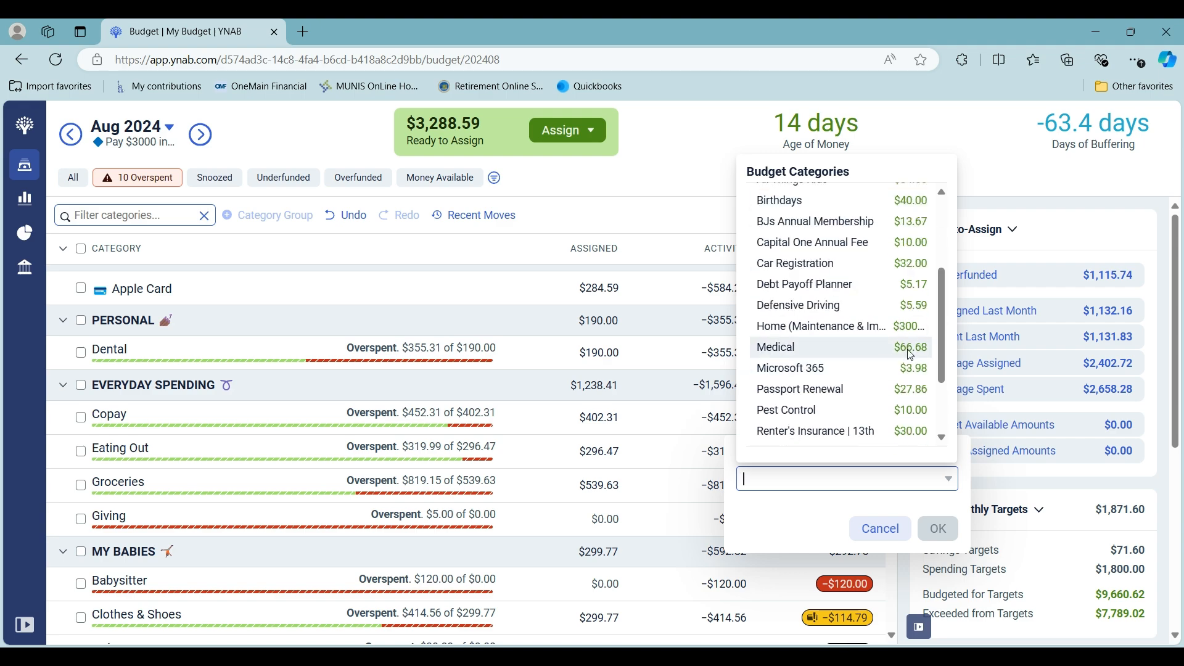
click(909, 347)
click(938, 528)
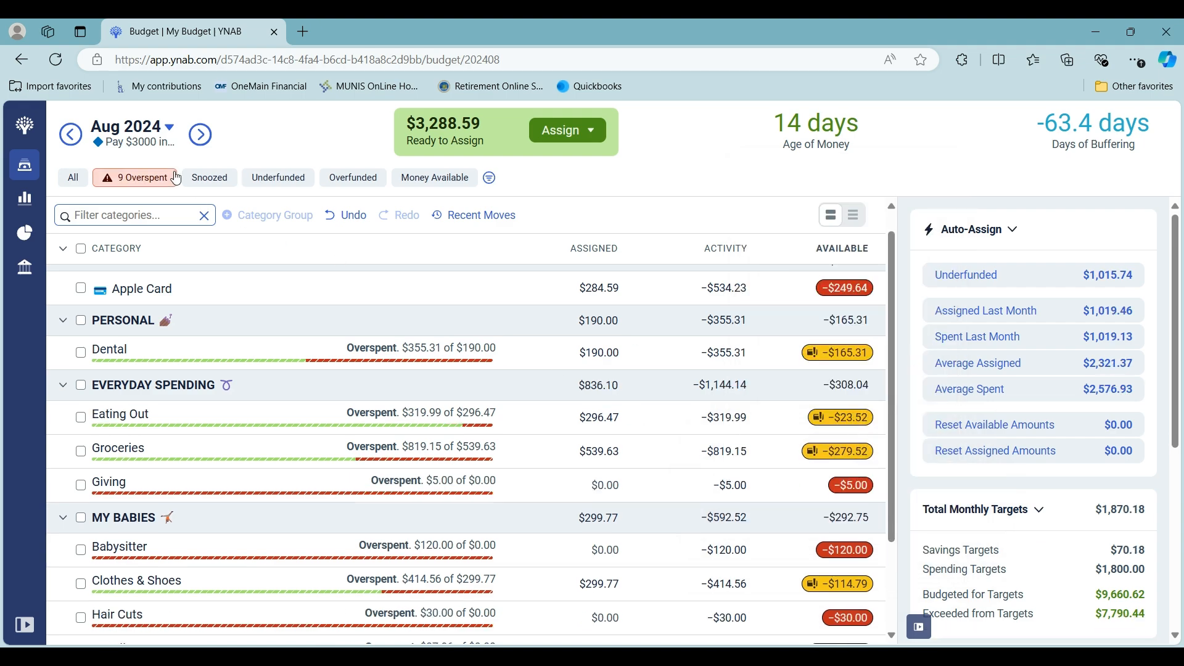
- Among the categories with money available, move $16.68 from Medical to the Dental category
click(425, 183)
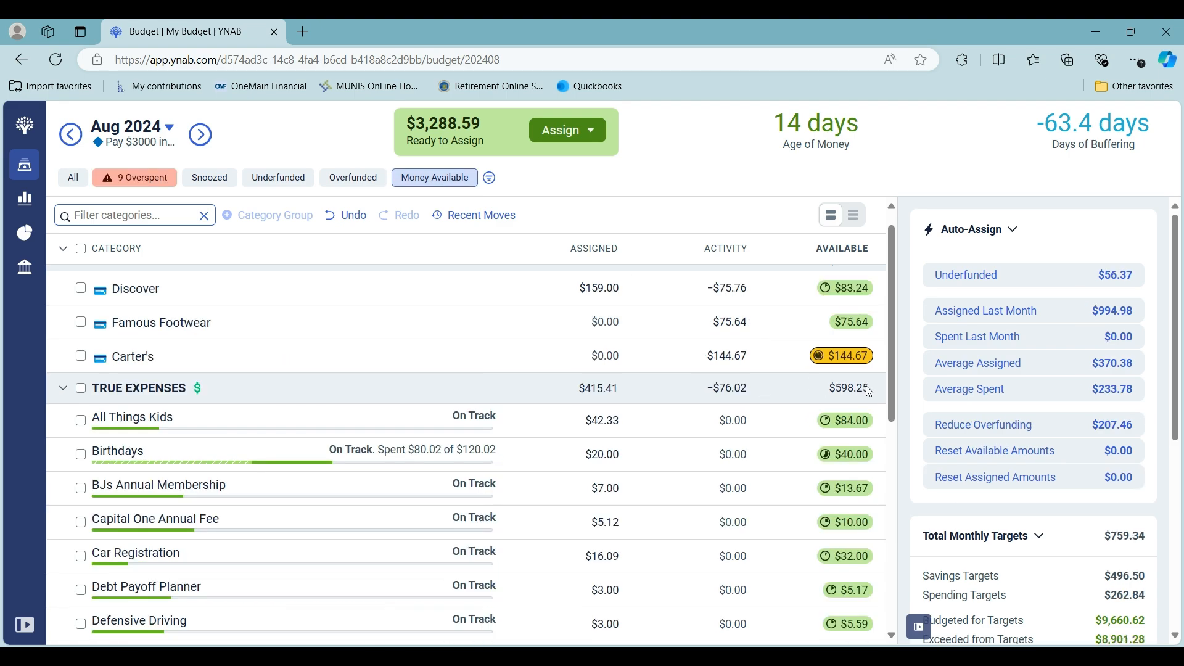
scroll(877, 400, down, 4)
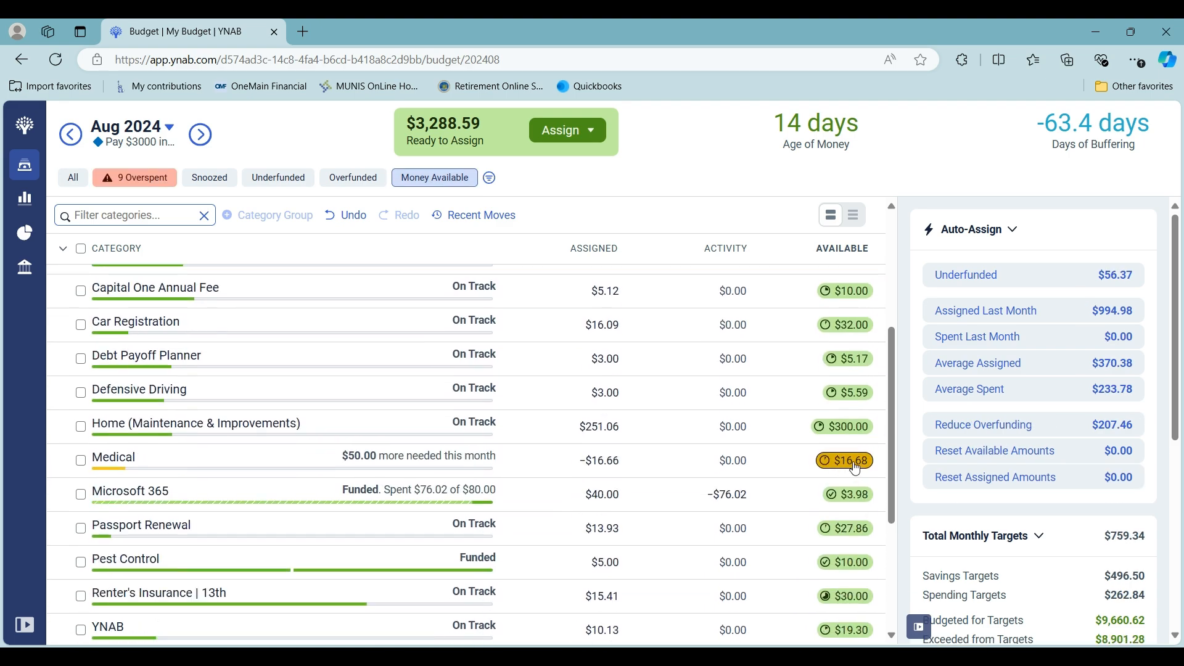
click(863, 473)
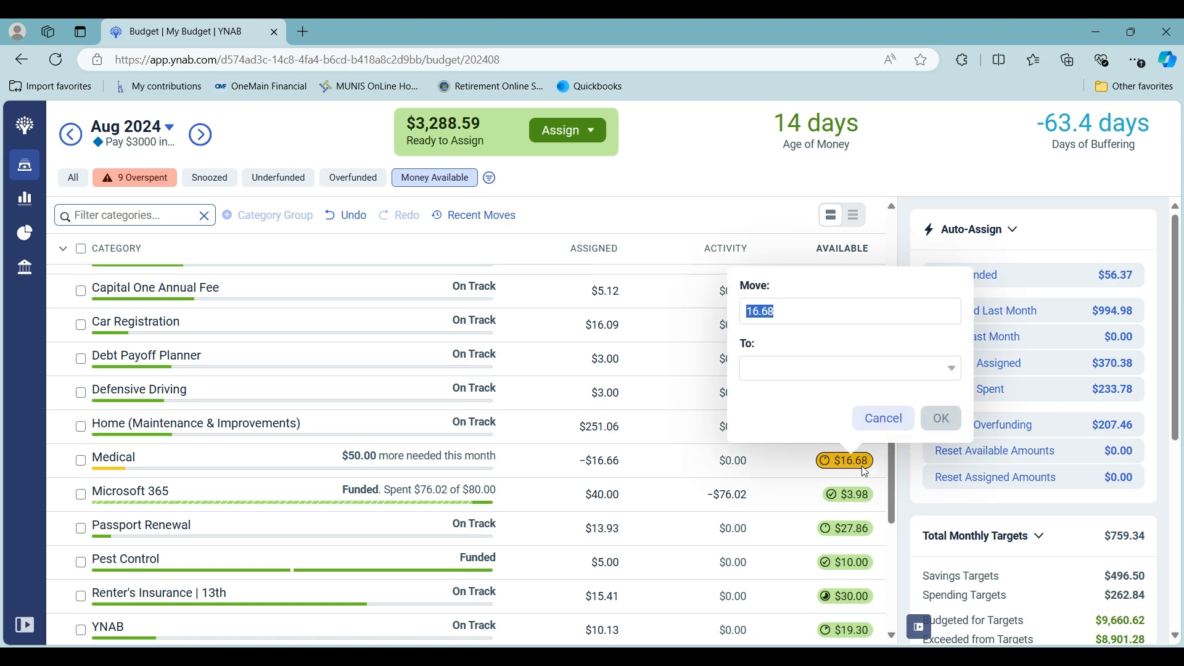
click(780, 368)
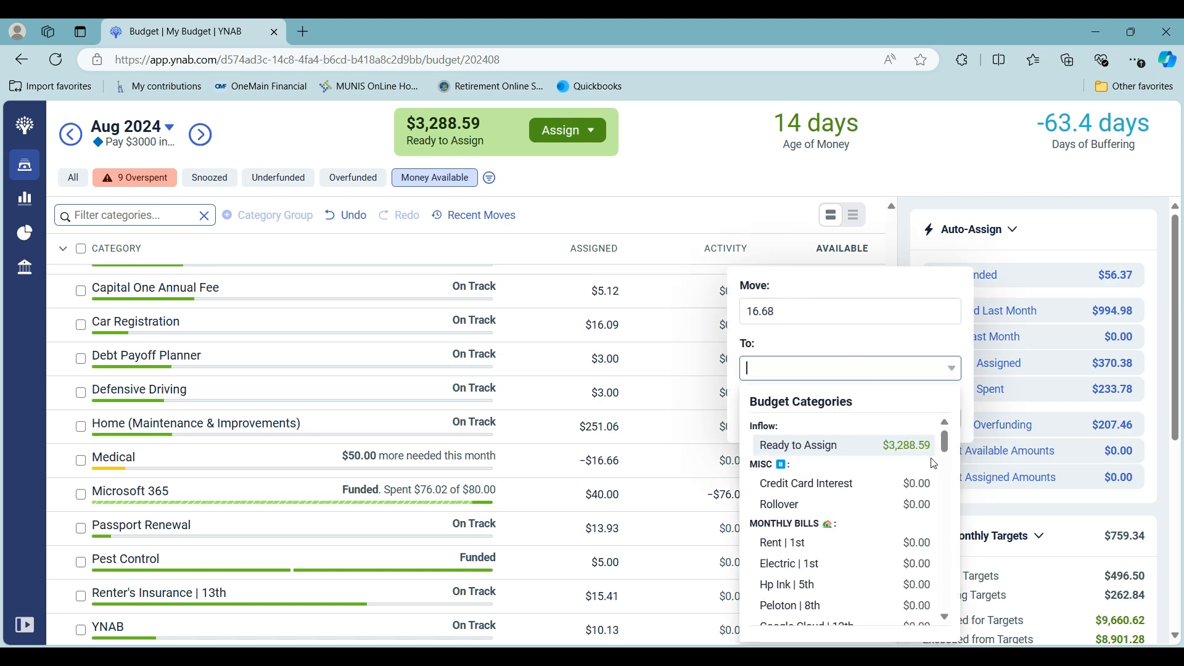
text(c)
text(e)
click(908, 455)
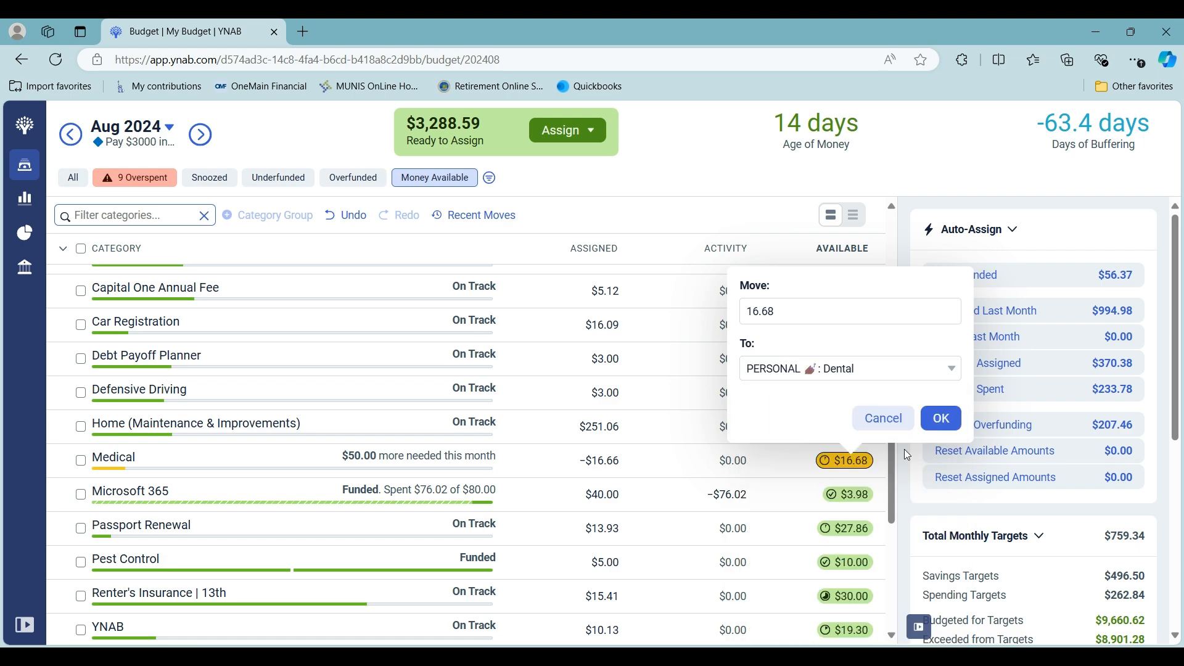
click(941, 421)
scroll(590, 343, up, 2)
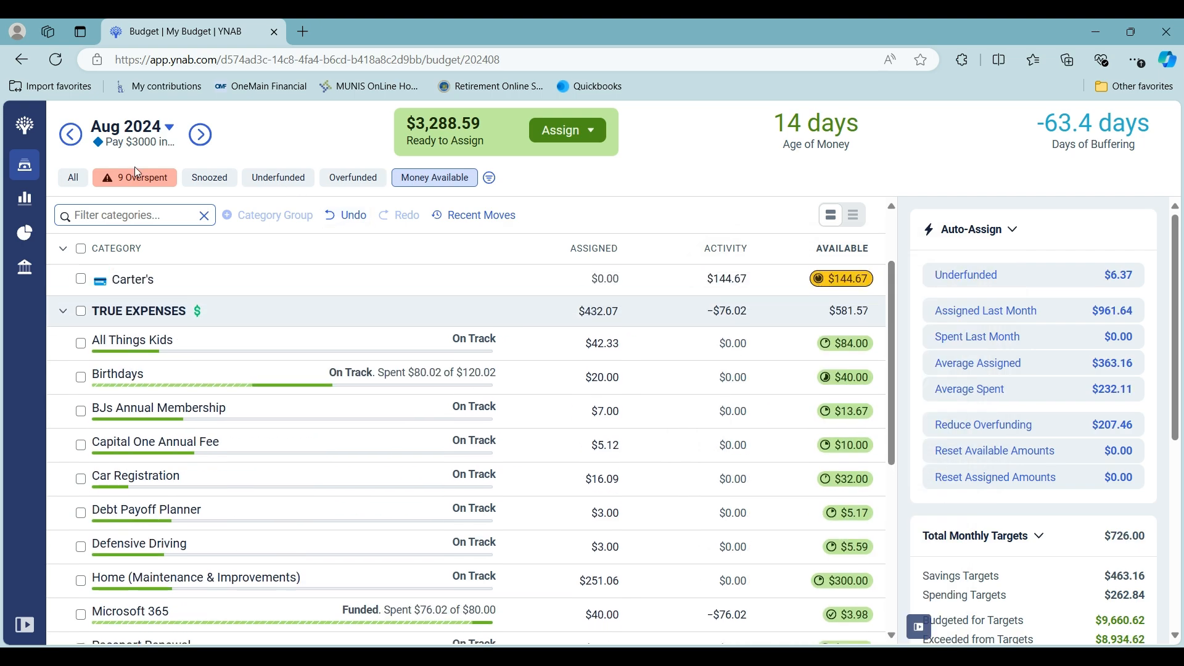
- Review the recent moves and undo the last three, back through the Personal Care transfer to Ready to Assign
click(135, 177)
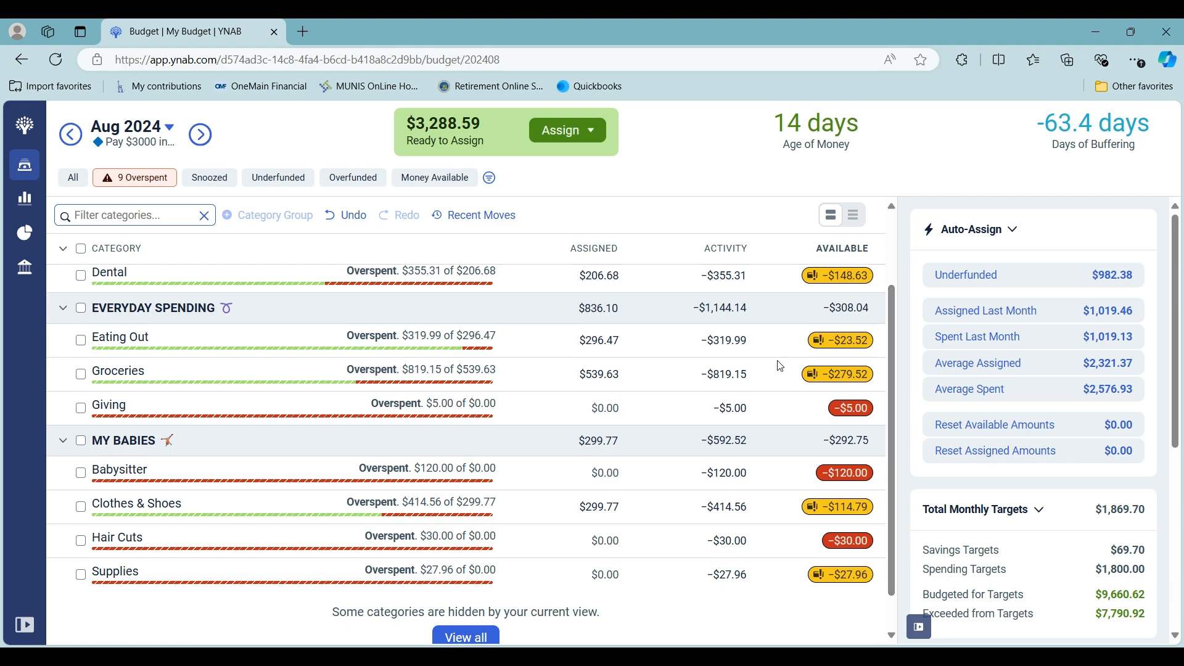
scroll(703, 336, up, 3)
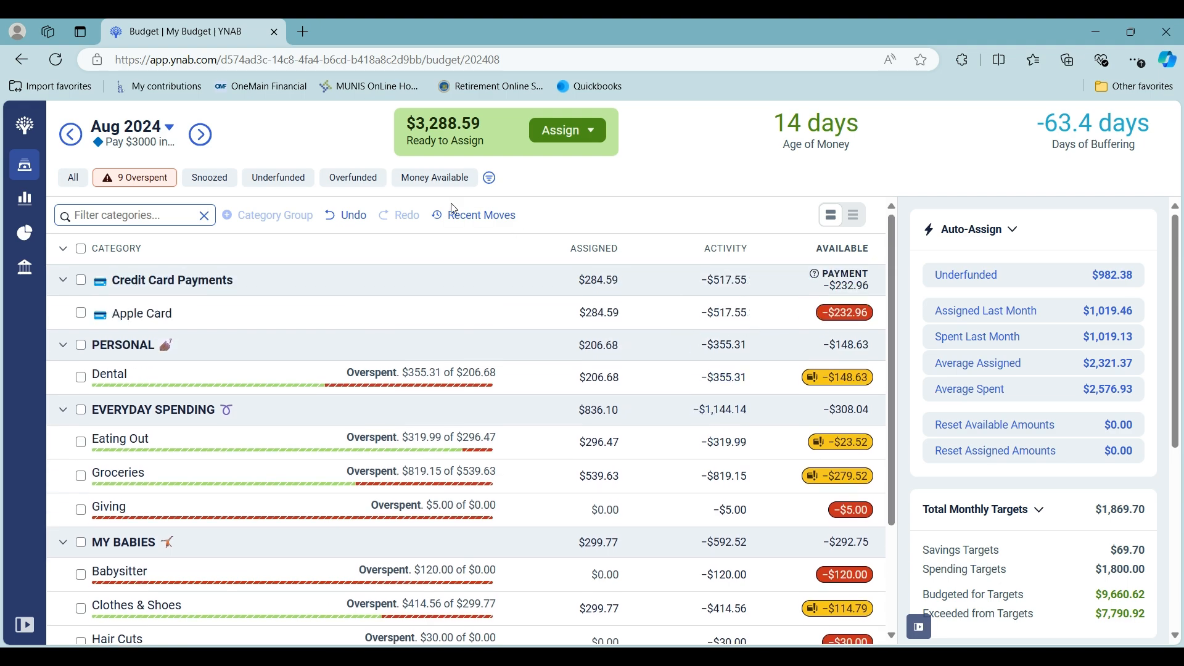
click(460, 217)
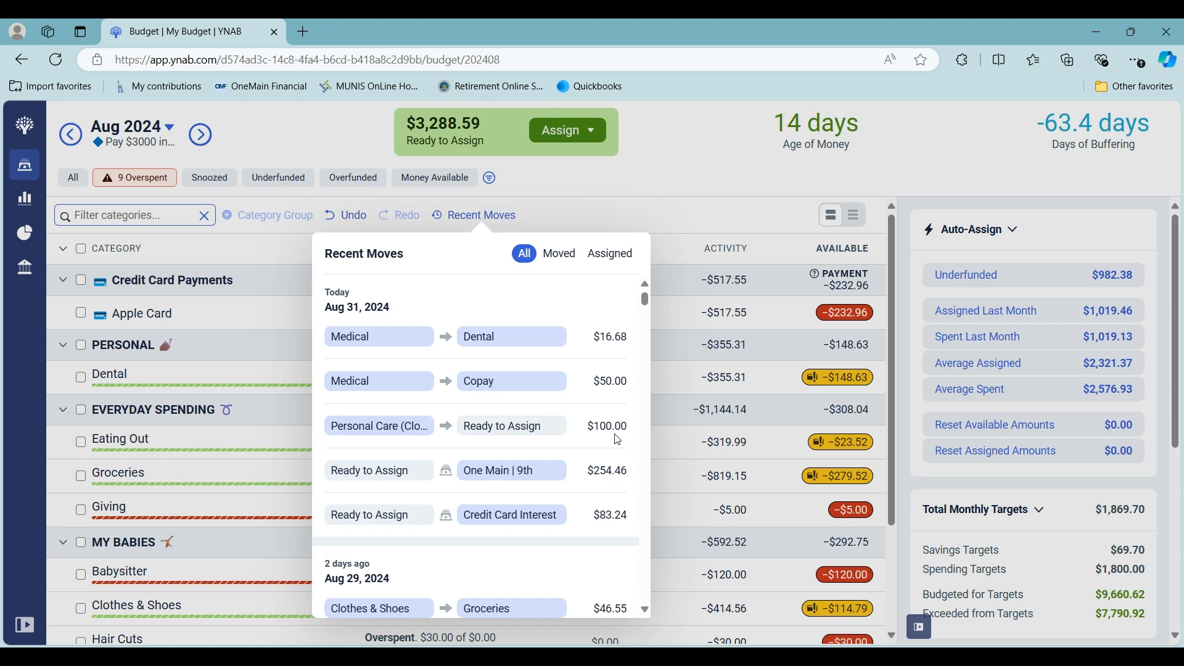
click(695, 138)
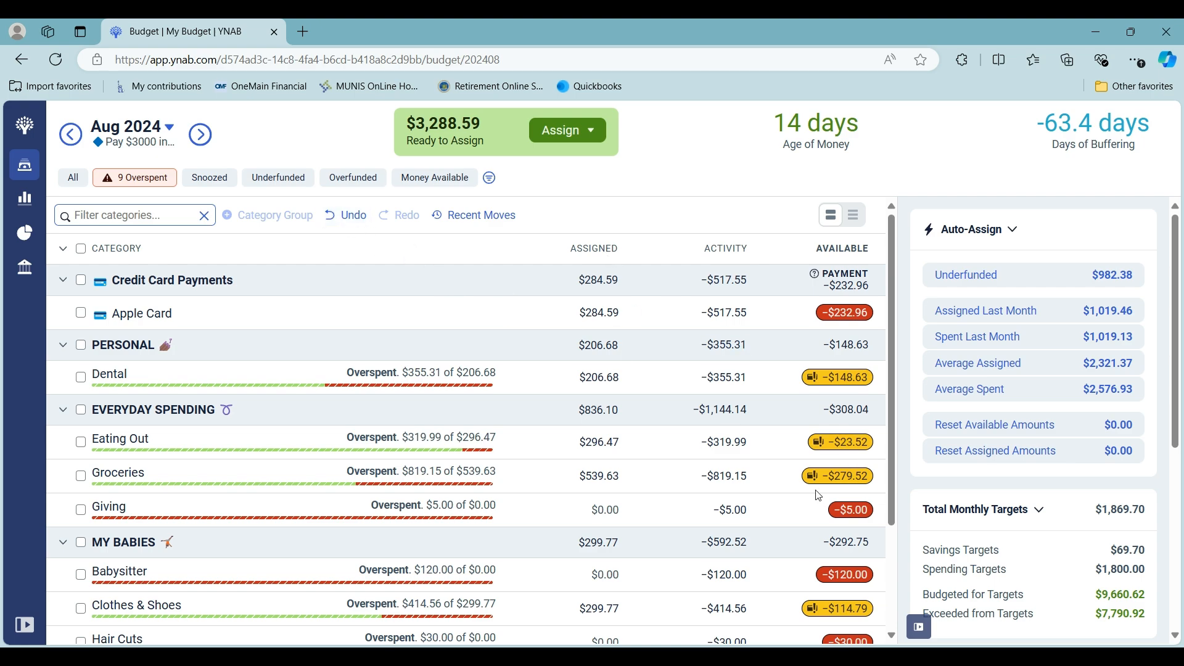
click(348, 221)
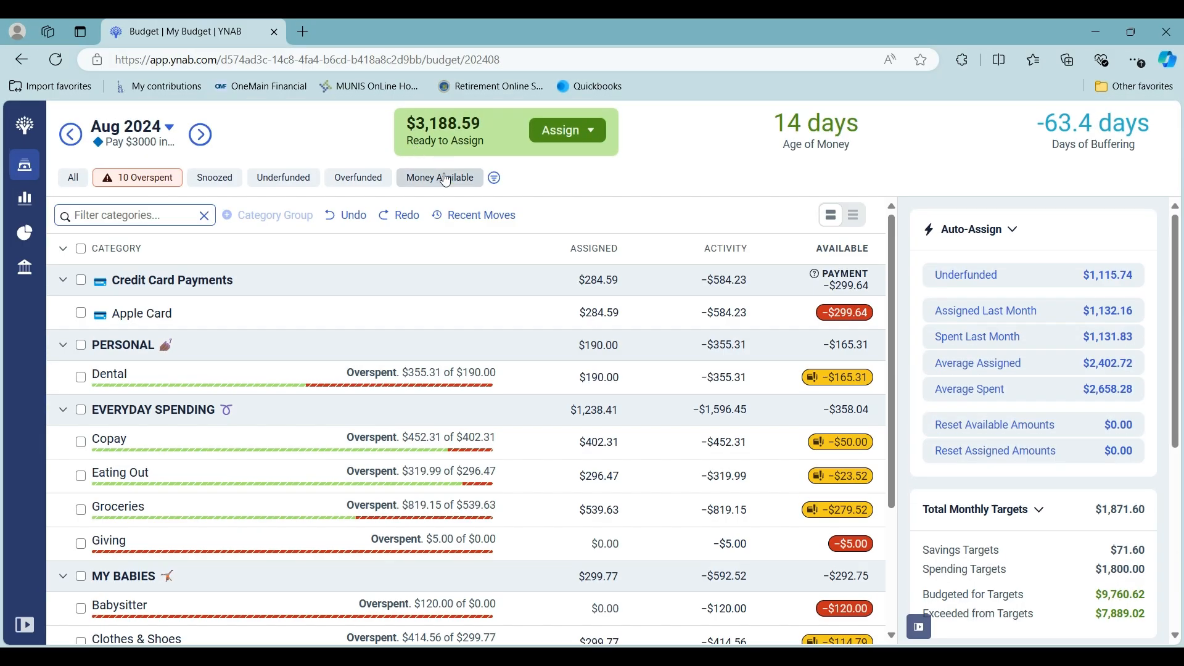
- Filter the budget to categories with money available and move $100.00 from Personal Care (Clothing, Hair, Skin) to Dental
click(442, 178)
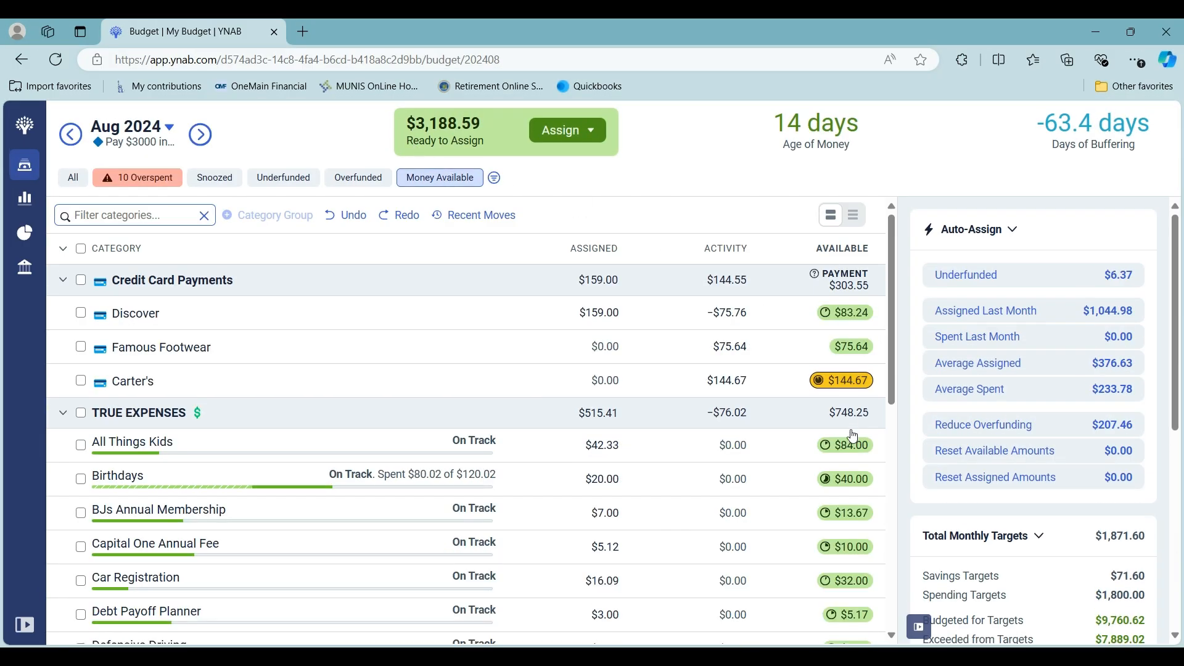
scroll(853, 432, down, 4)
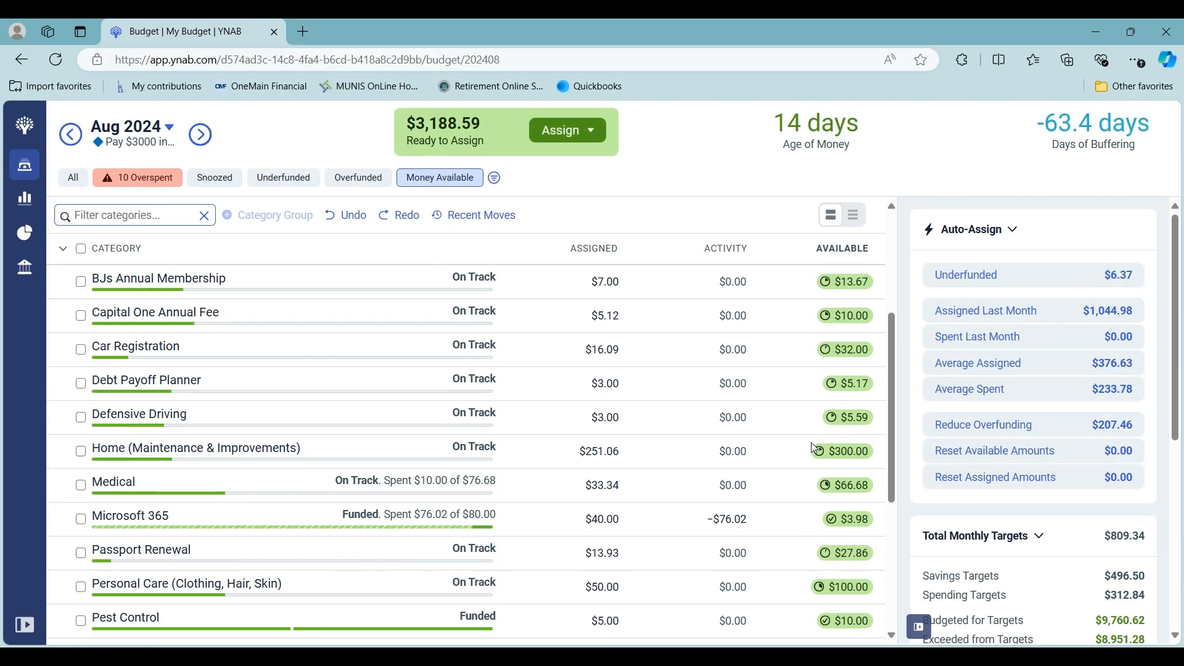
click(841, 587)
click(817, 495)
text(de)
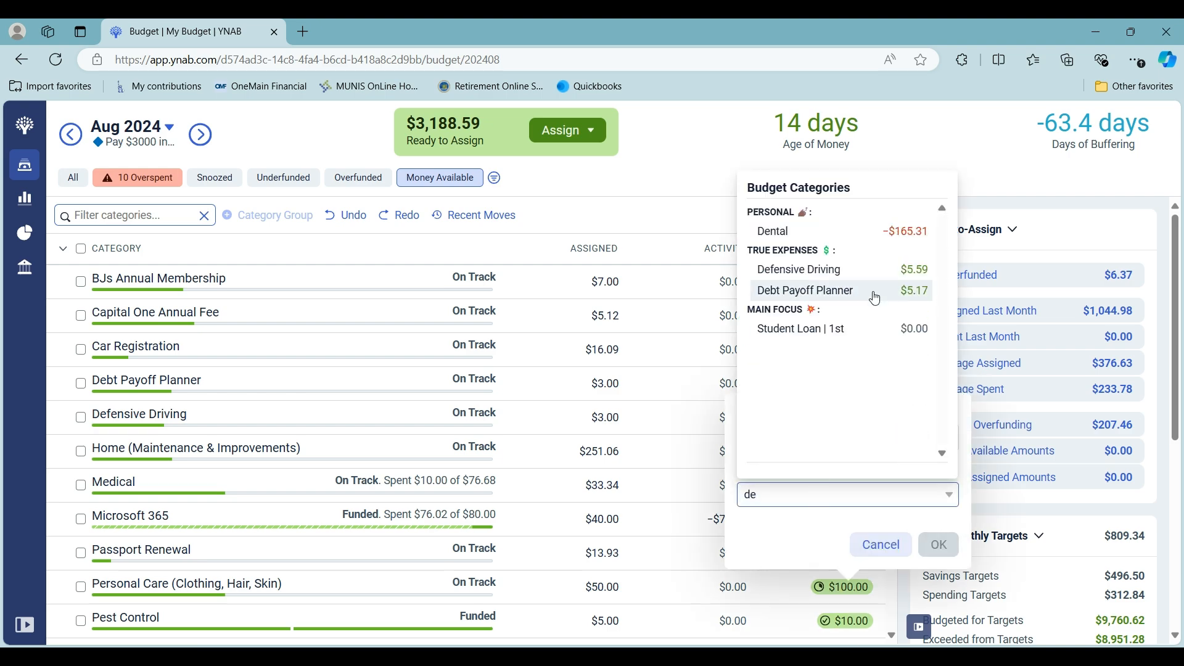
click(891, 240)
click(927, 546)
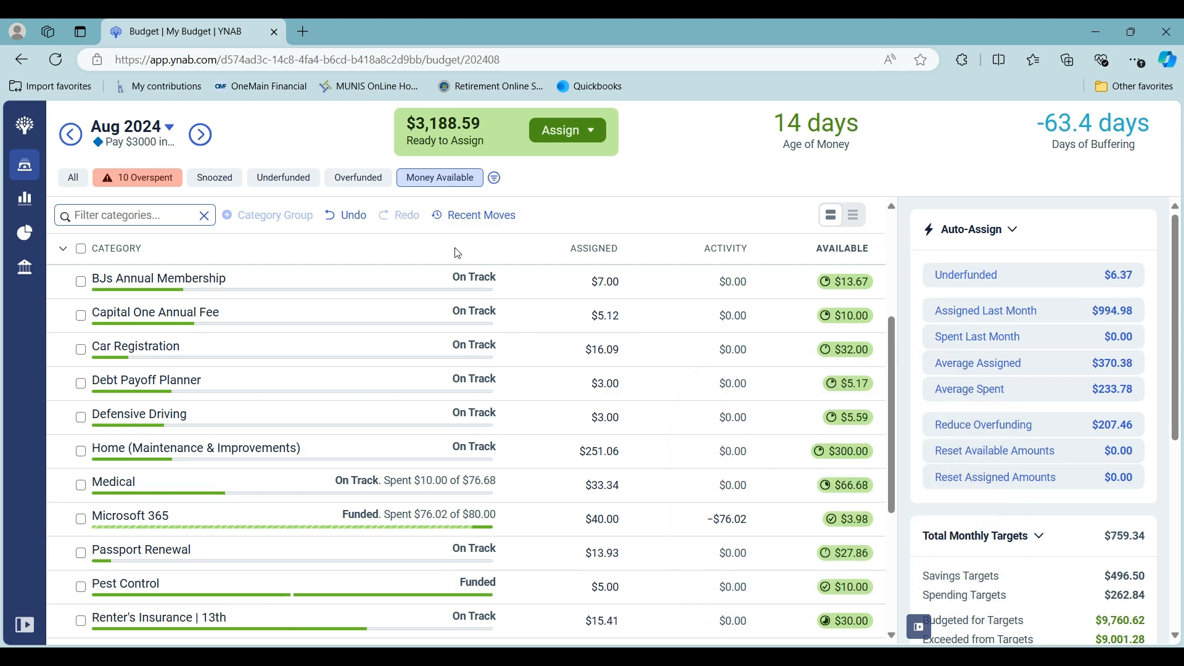
- Return to the overspent categories and cover the Copay overspending with money from Medical under True Expenses
click(164, 178)
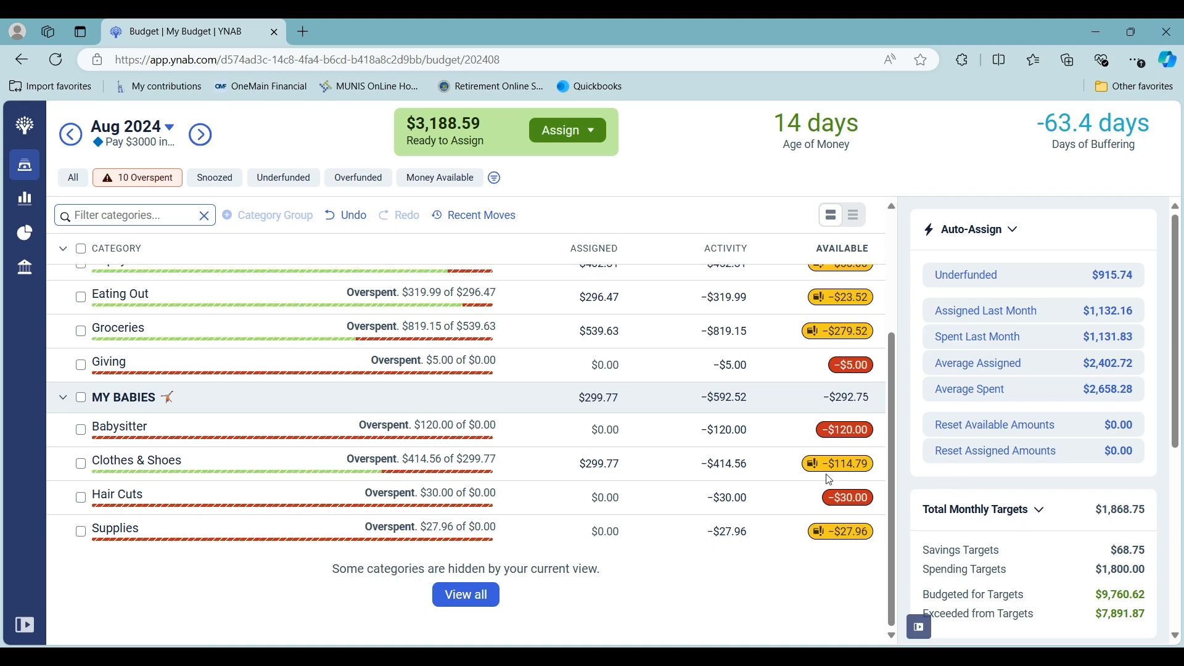
scroll(839, 466, up, 3)
click(840, 419)
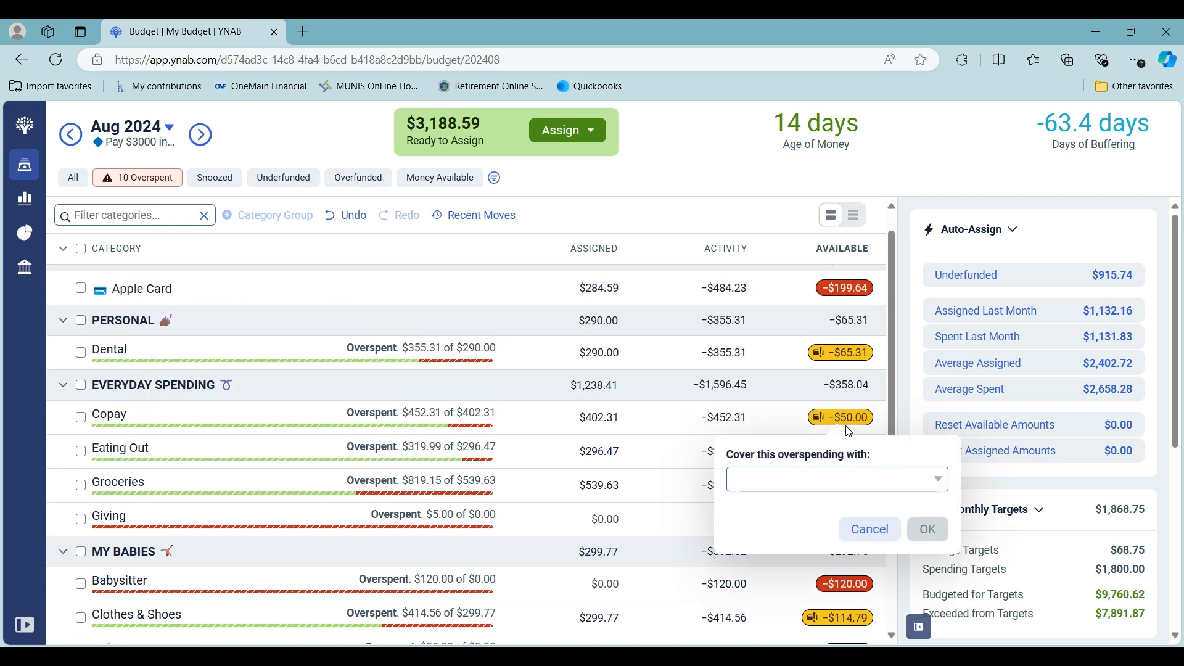
click(855, 479)
scroll(852, 395, down, 1)
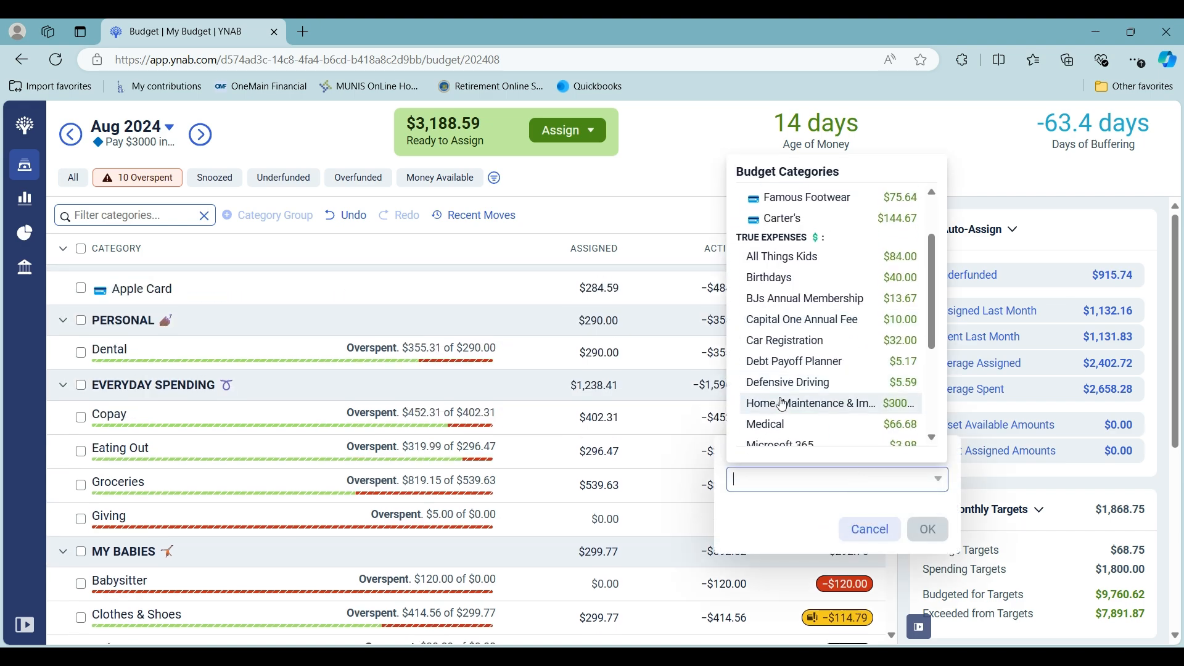
click(771, 425)
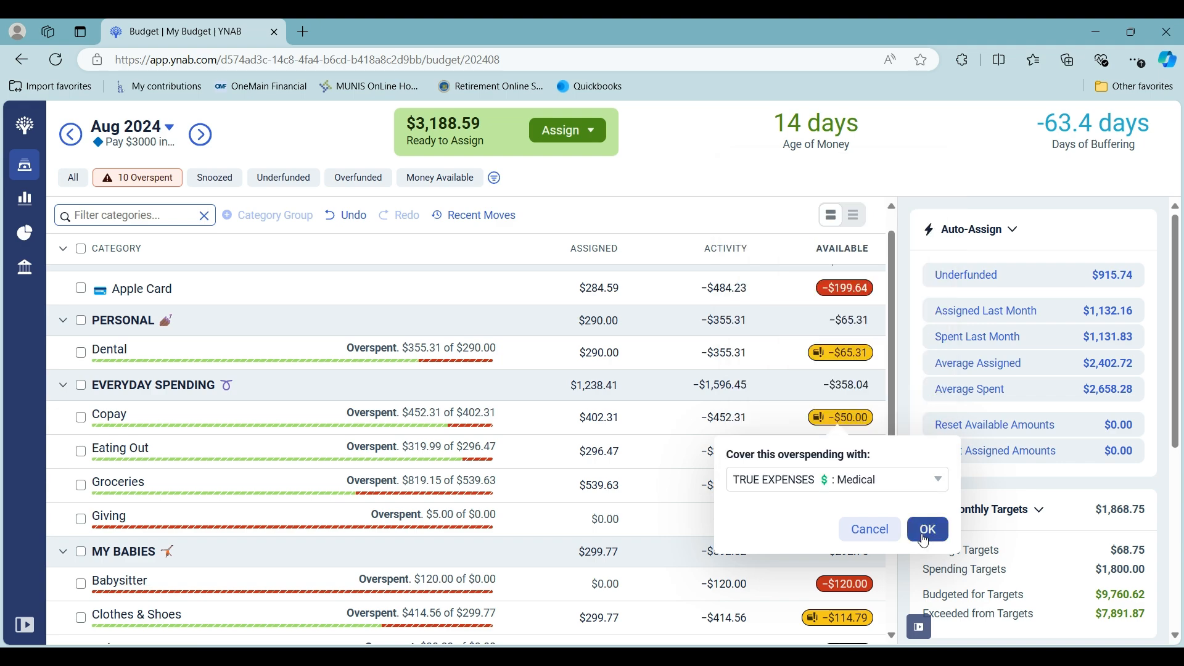
click(928, 529)
- Show the categories with money available again and move the remaining $16.68 from Medical to Dental
click(459, 178)
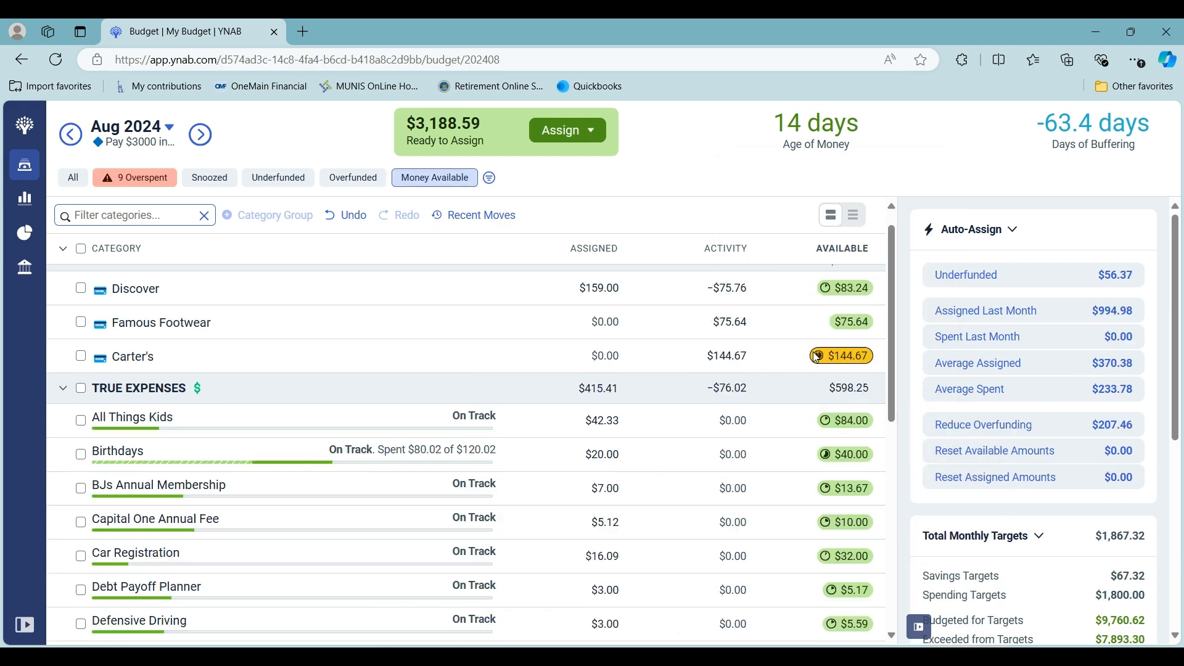
scroll(795, 444, down, 3)
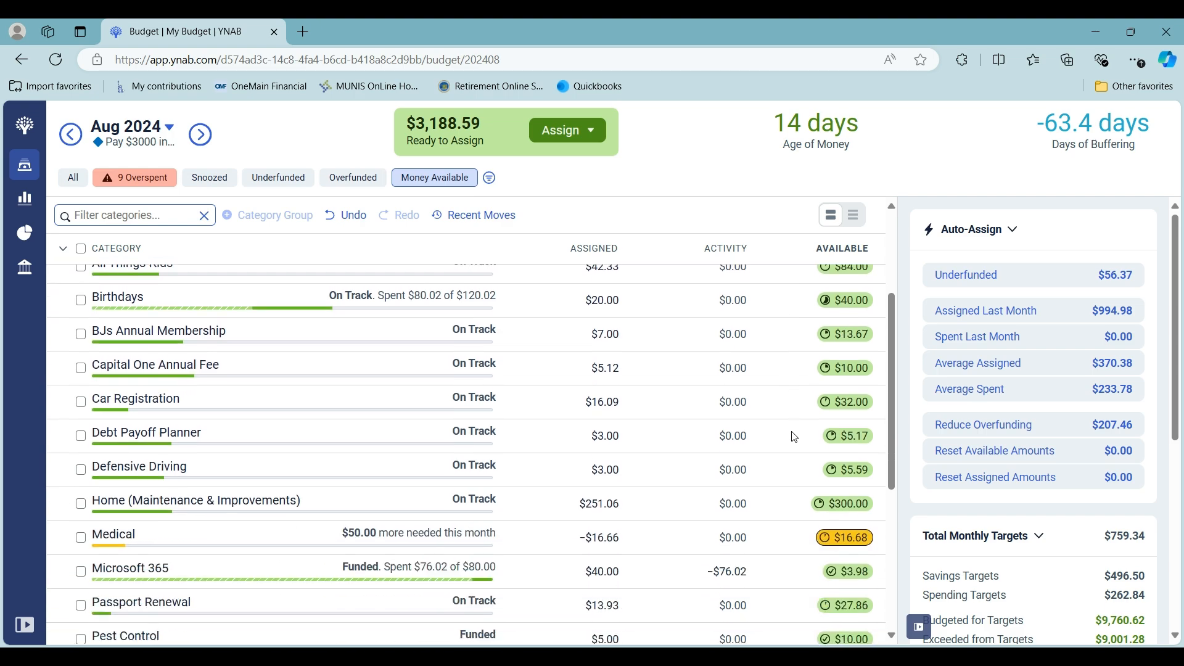
click(854, 540)
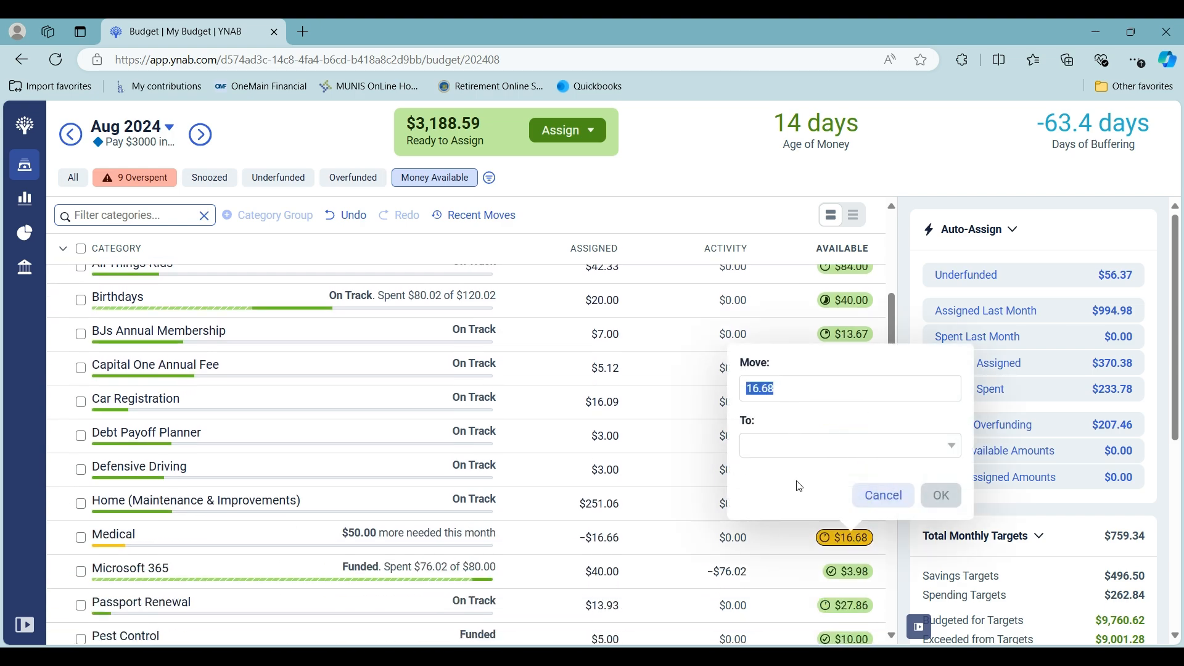
click(787, 447)
text(den)
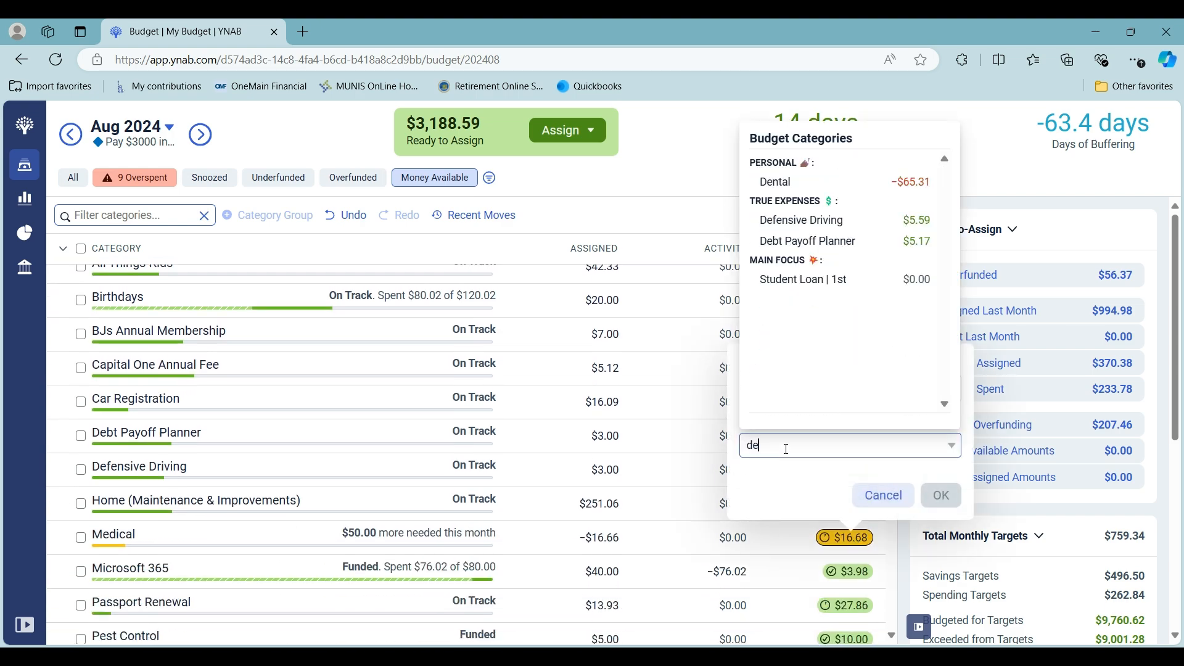
click(926, 177)
click(941, 495)
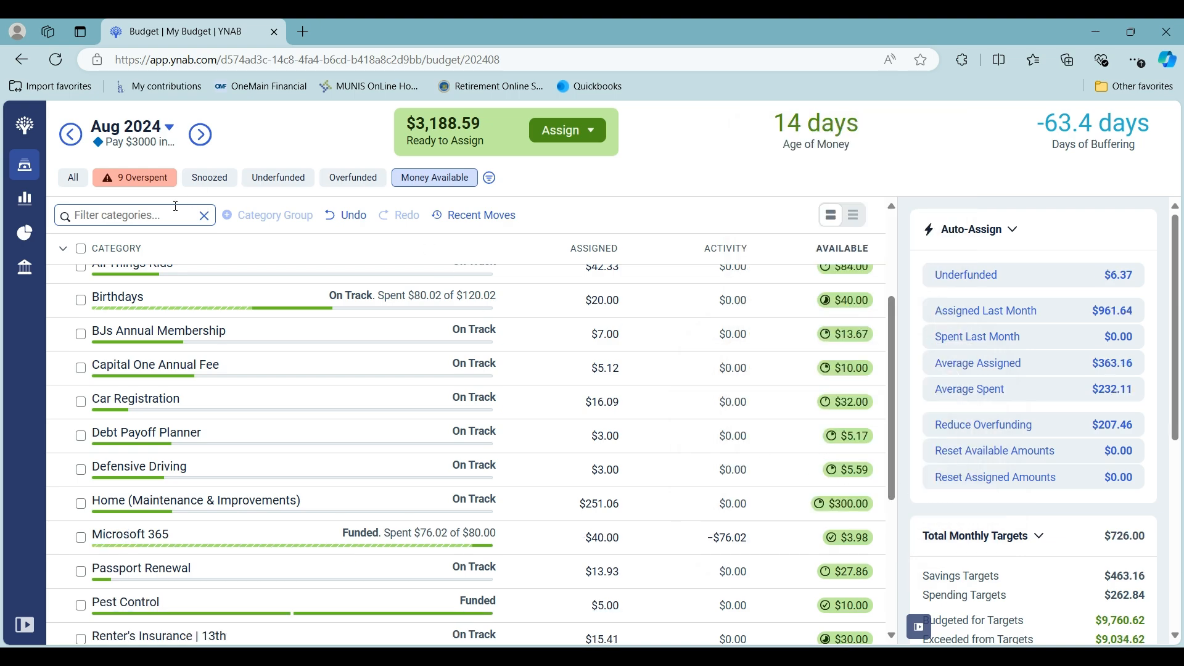
- Go back to the overspent categories and cover the rest of the Dental overspending from Ready to Assign
click(141, 179)
scroll(766, 346, up, 3)
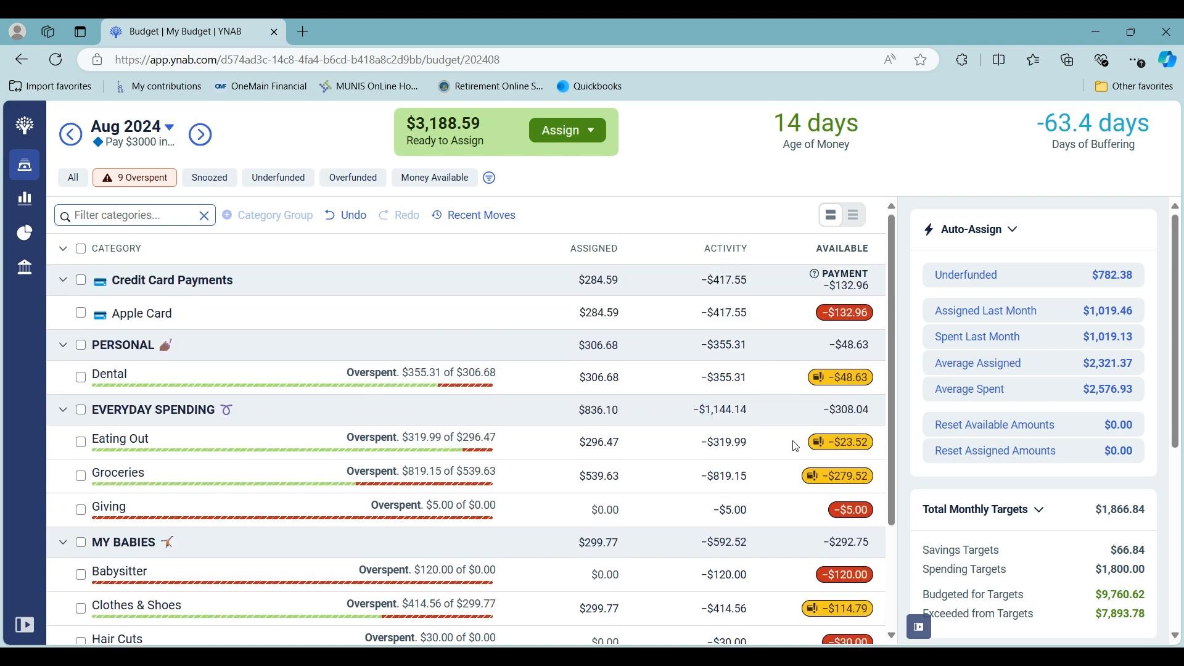
click(865, 379)
click(819, 452)
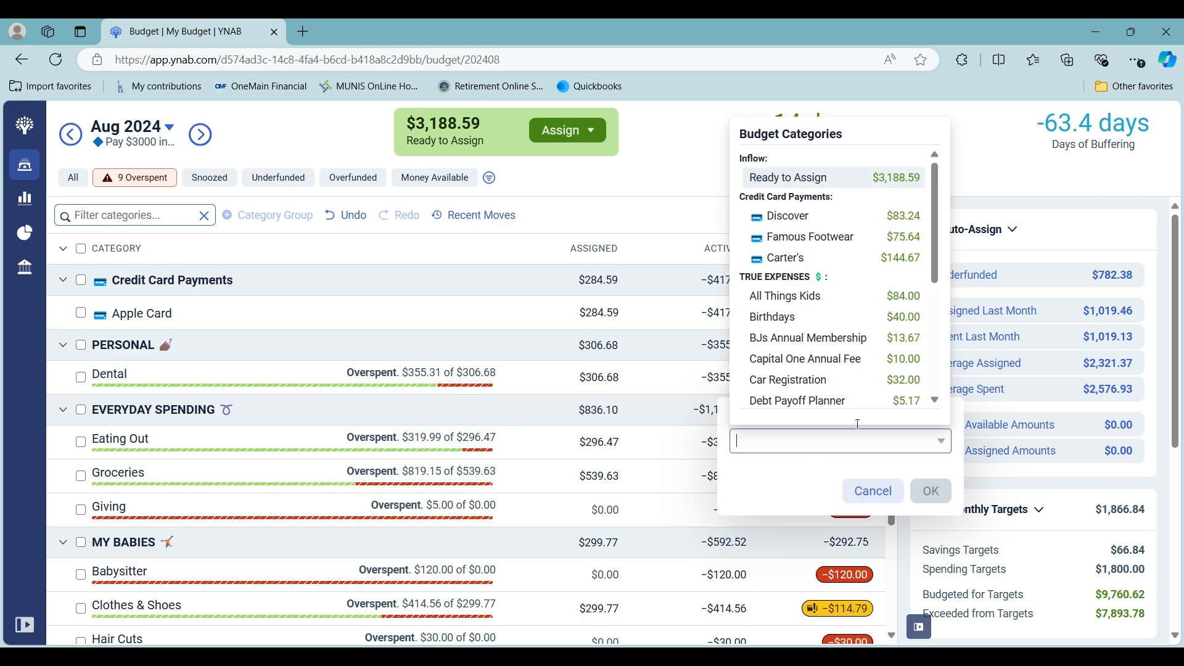
click(911, 178)
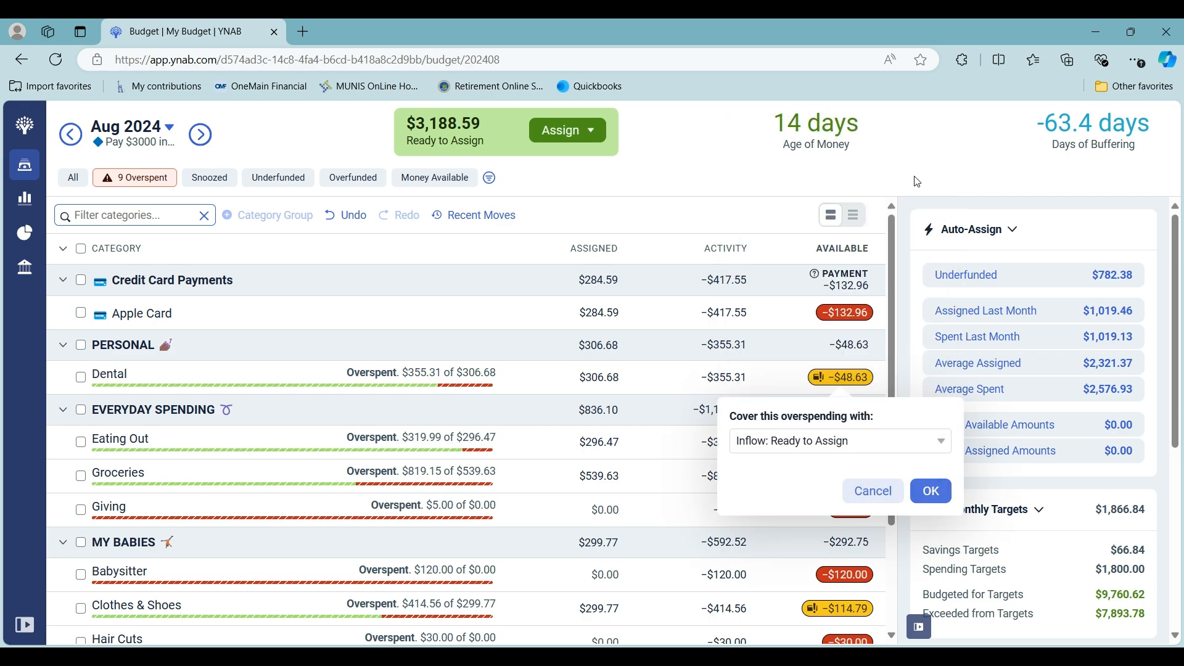
click(931, 491)
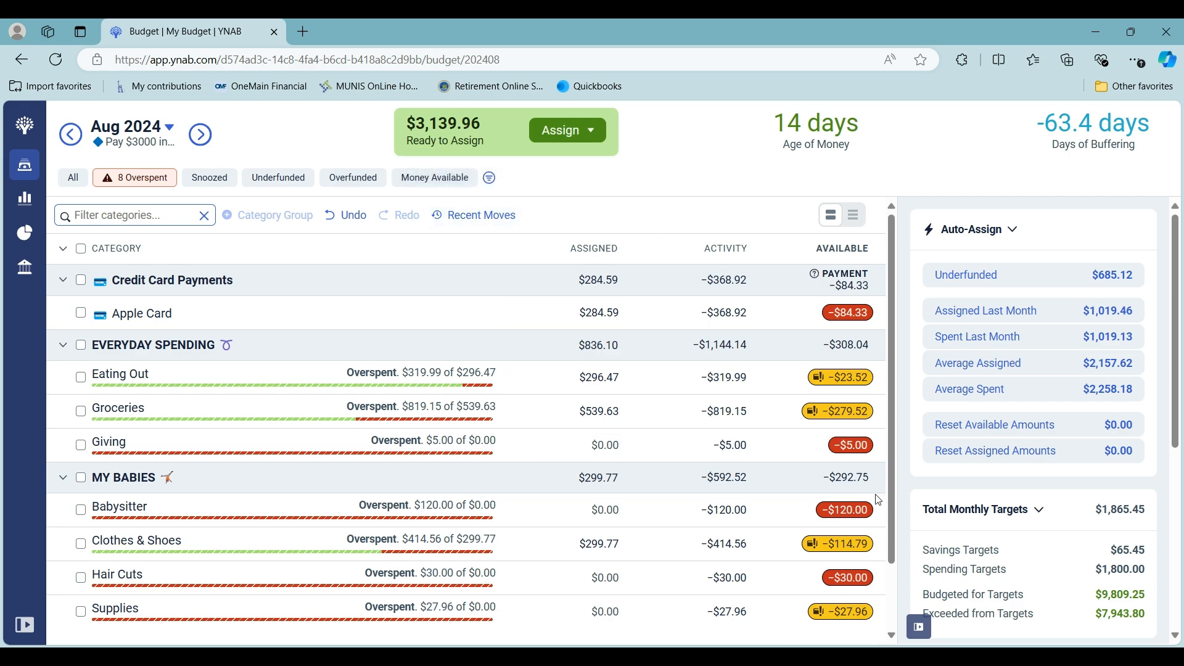
- Cover the Eating Out and Groceries overspending with money from Ready to Assign
click(819, 383)
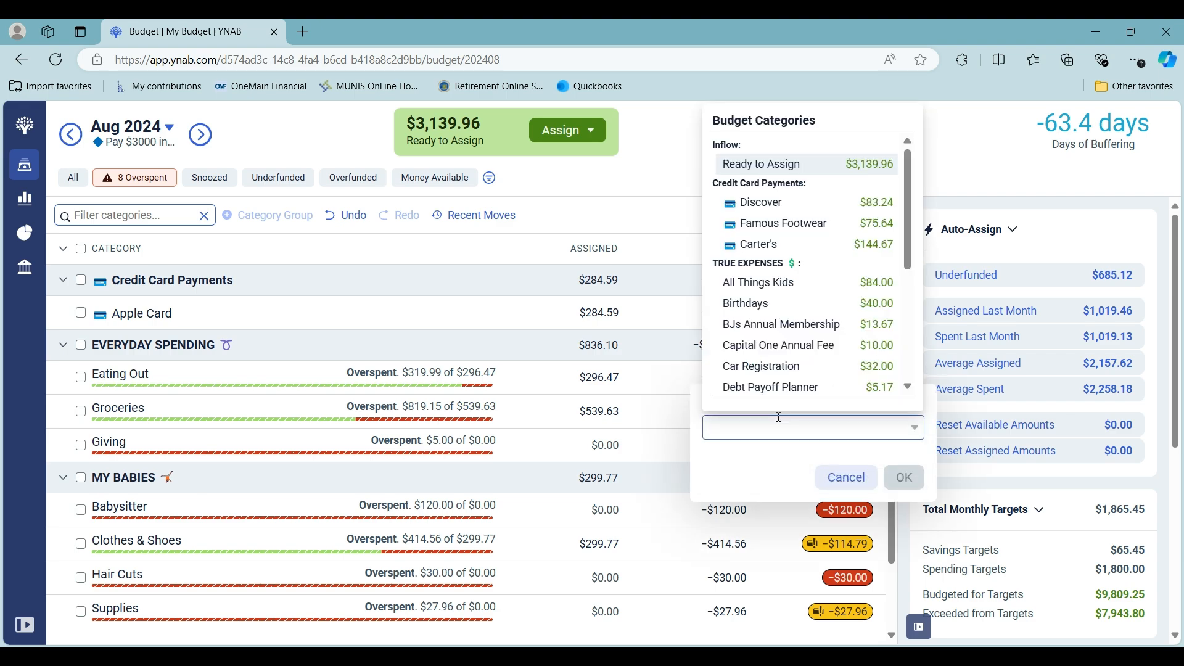
click(888, 163)
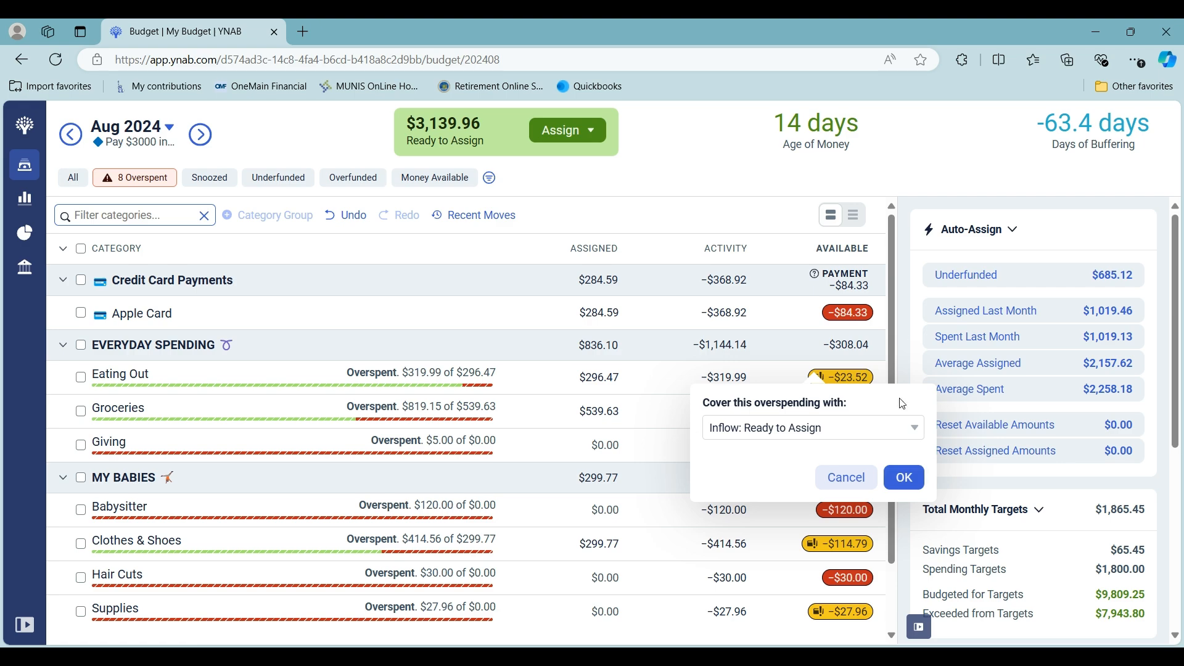
click(902, 482)
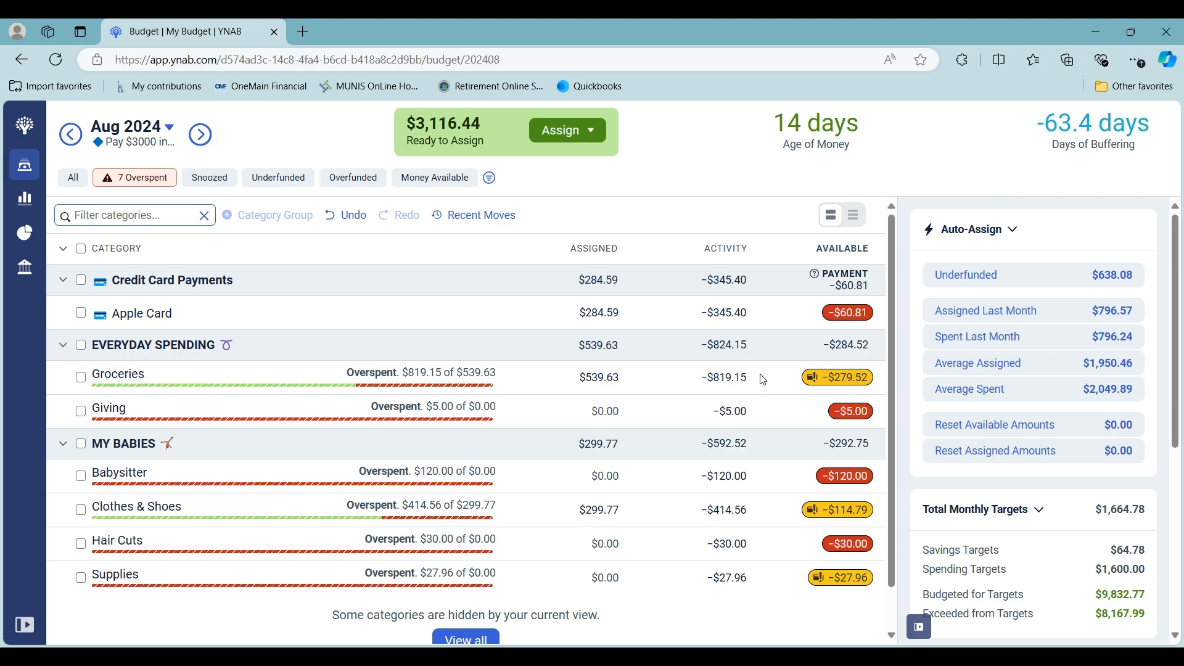
click(860, 386)
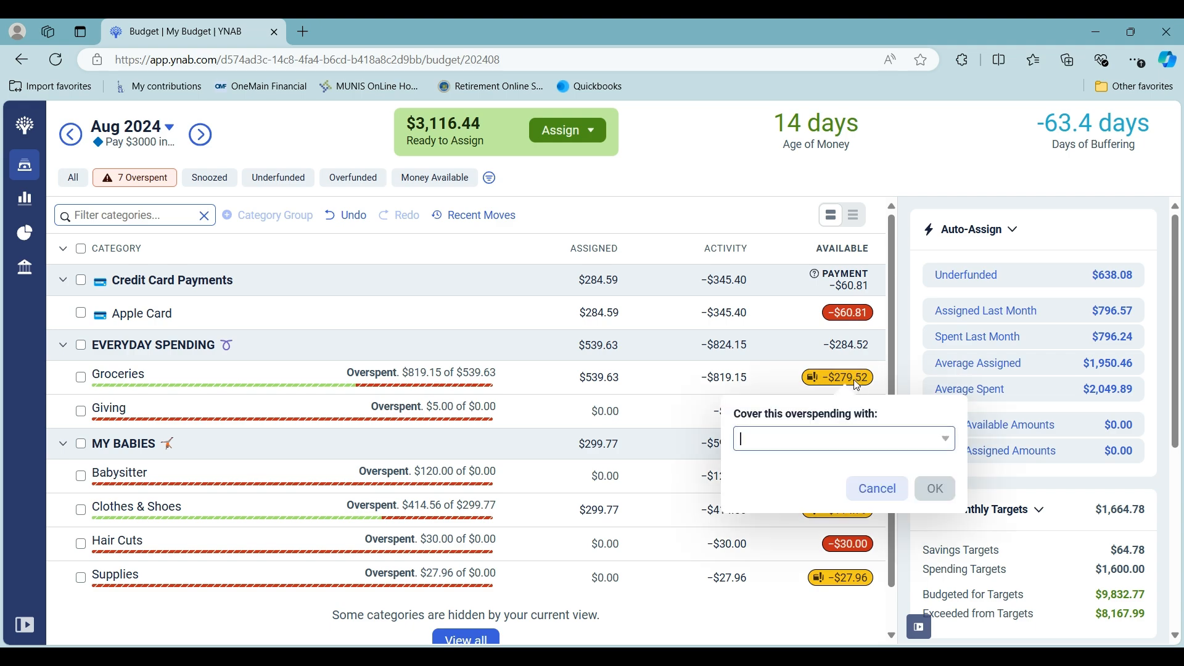
click(829, 445)
click(881, 173)
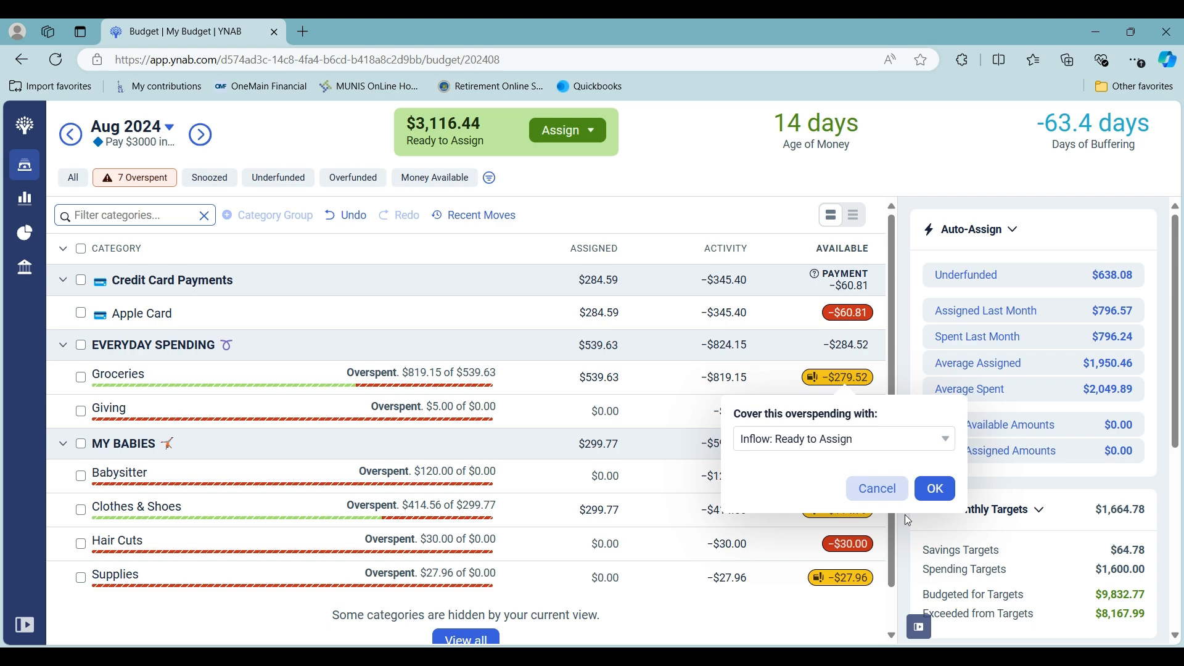
click(936, 488)
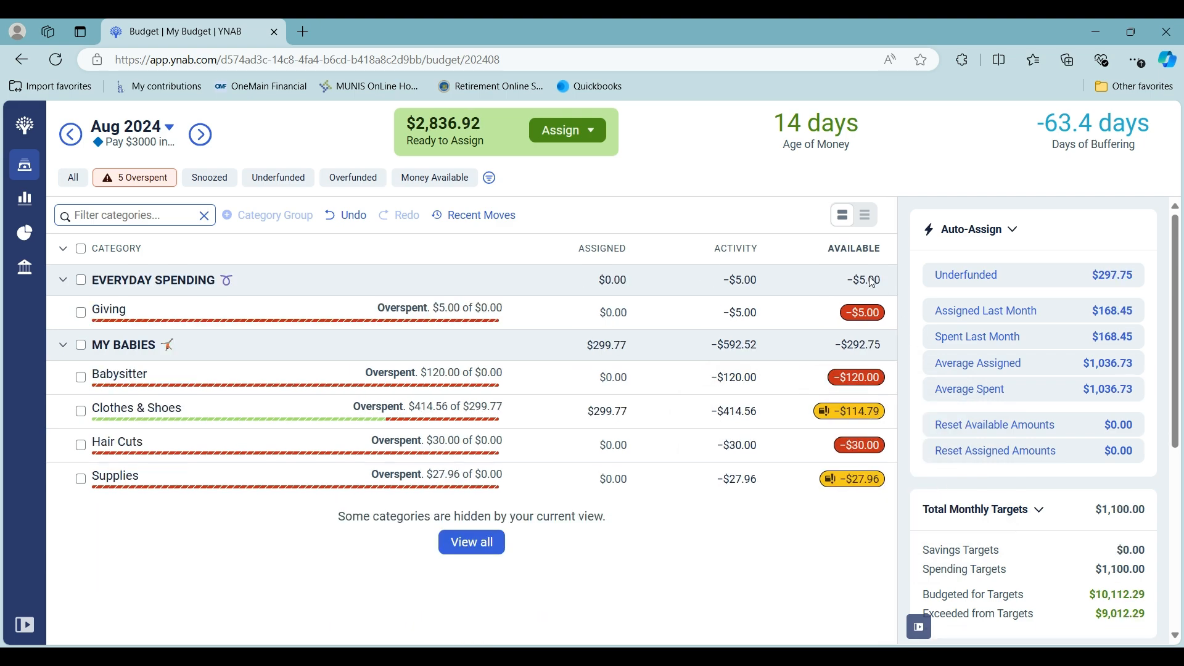
- Cover the overspending in Giving and in Hair Cuts with money from Ready to Assign
click(876, 321)
click(868, 368)
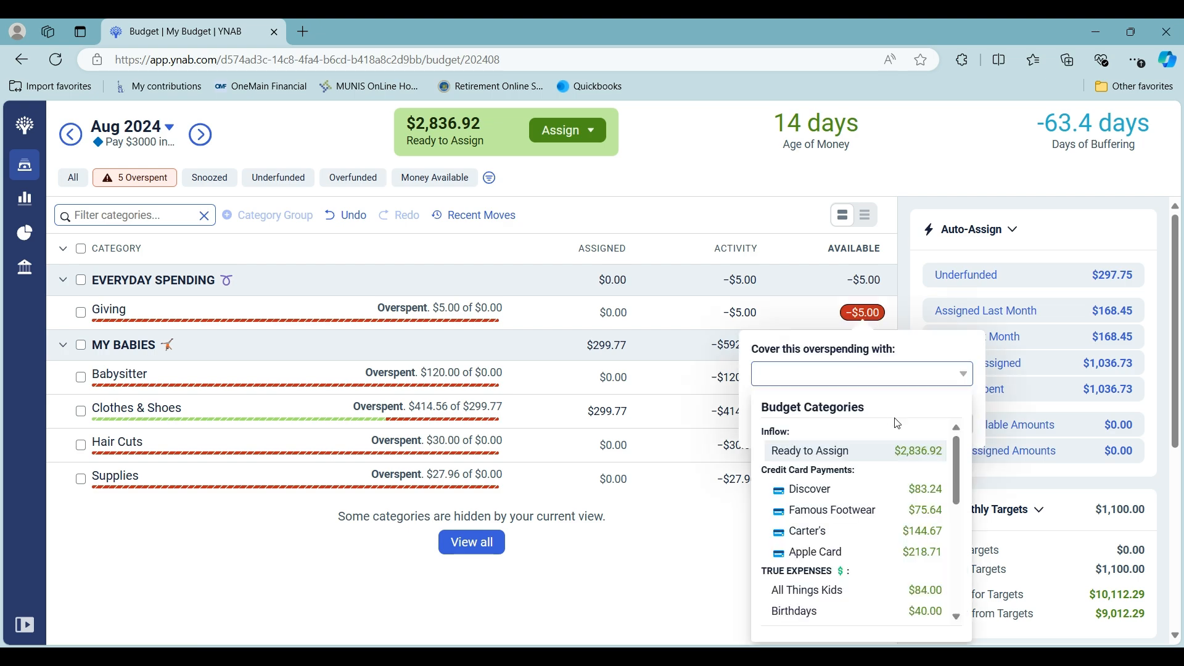
click(934, 452)
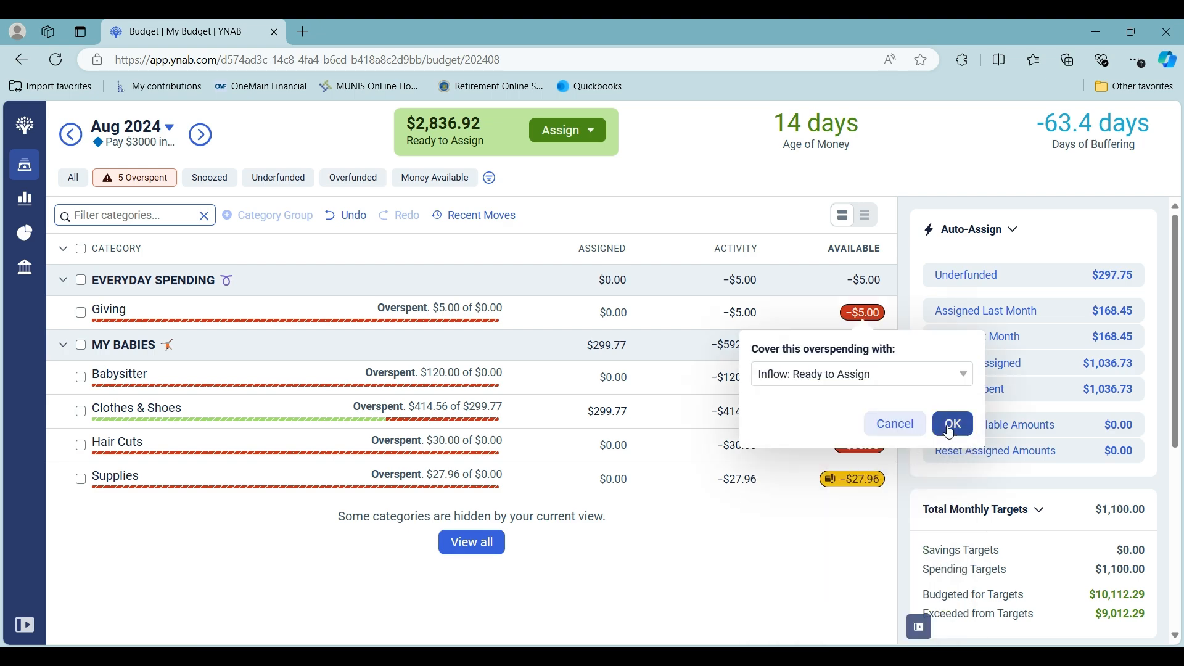
click(952, 423)
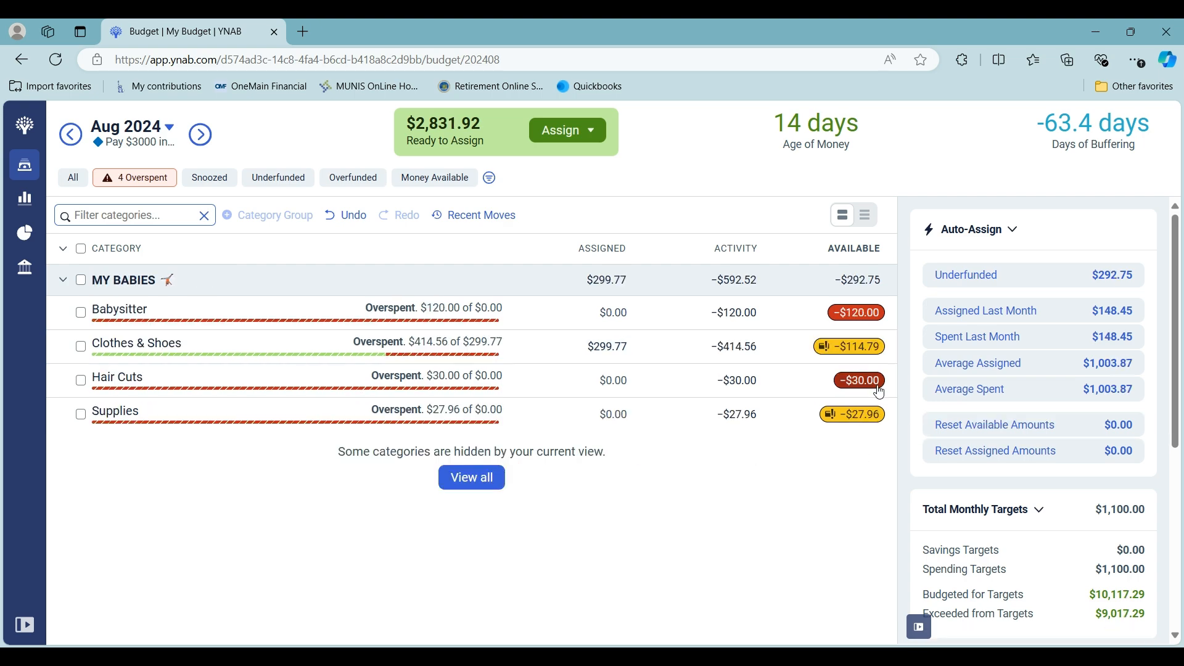
click(870, 379)
click(865, 453)
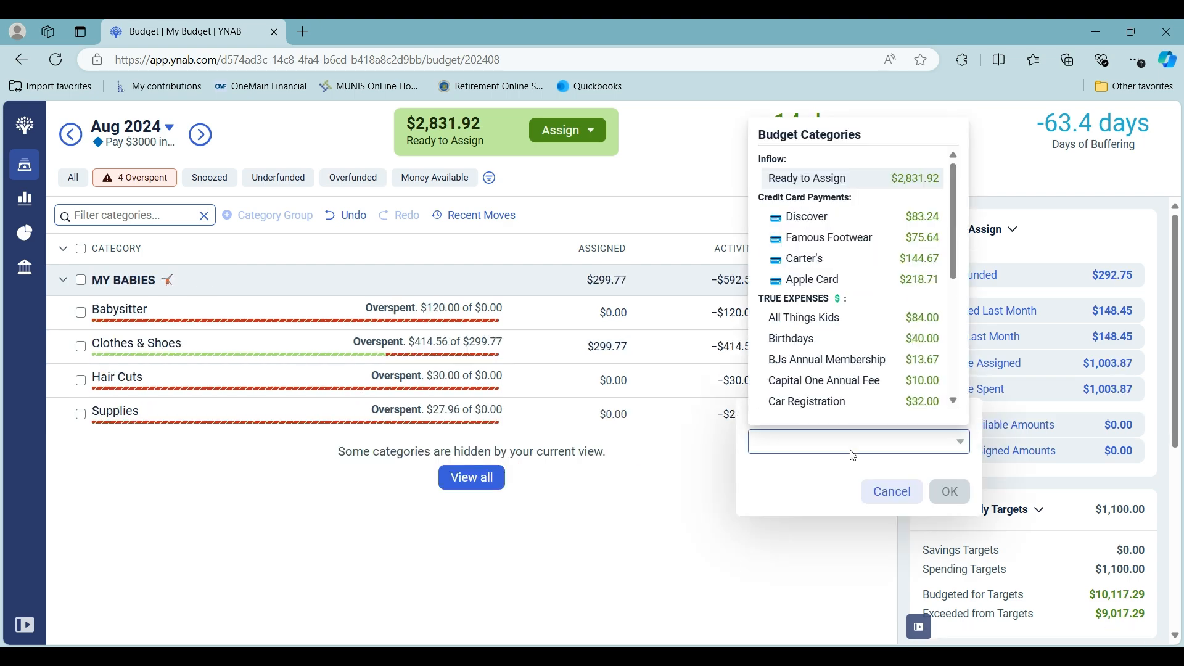
click(934, 179)
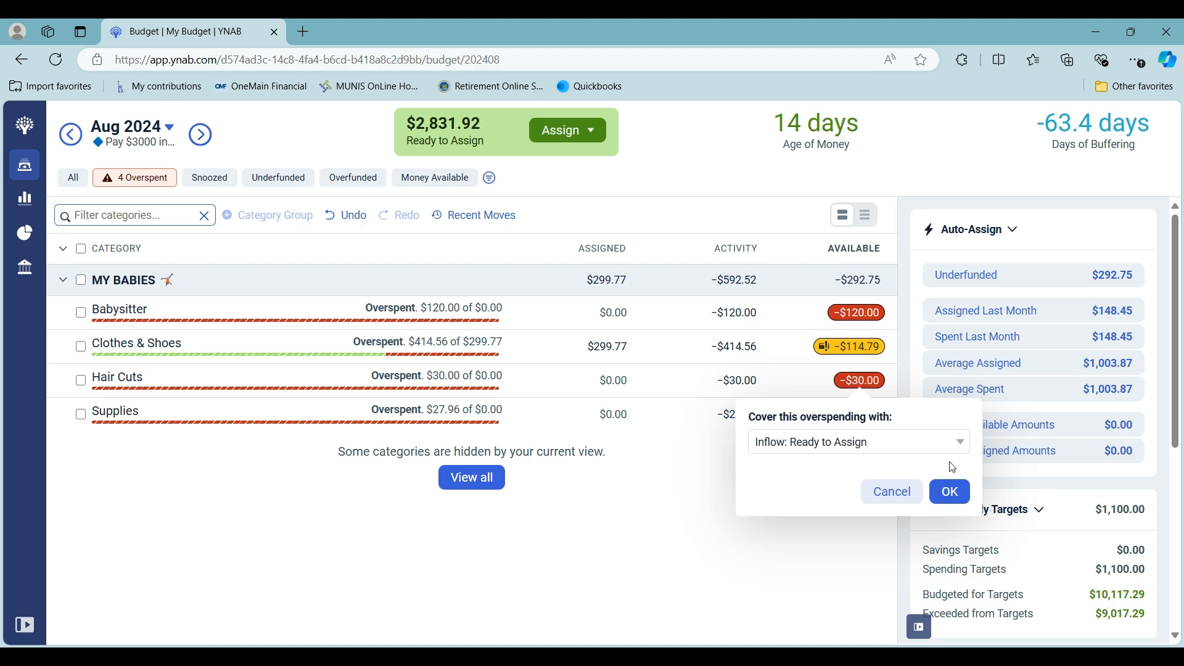
click(958, 494)
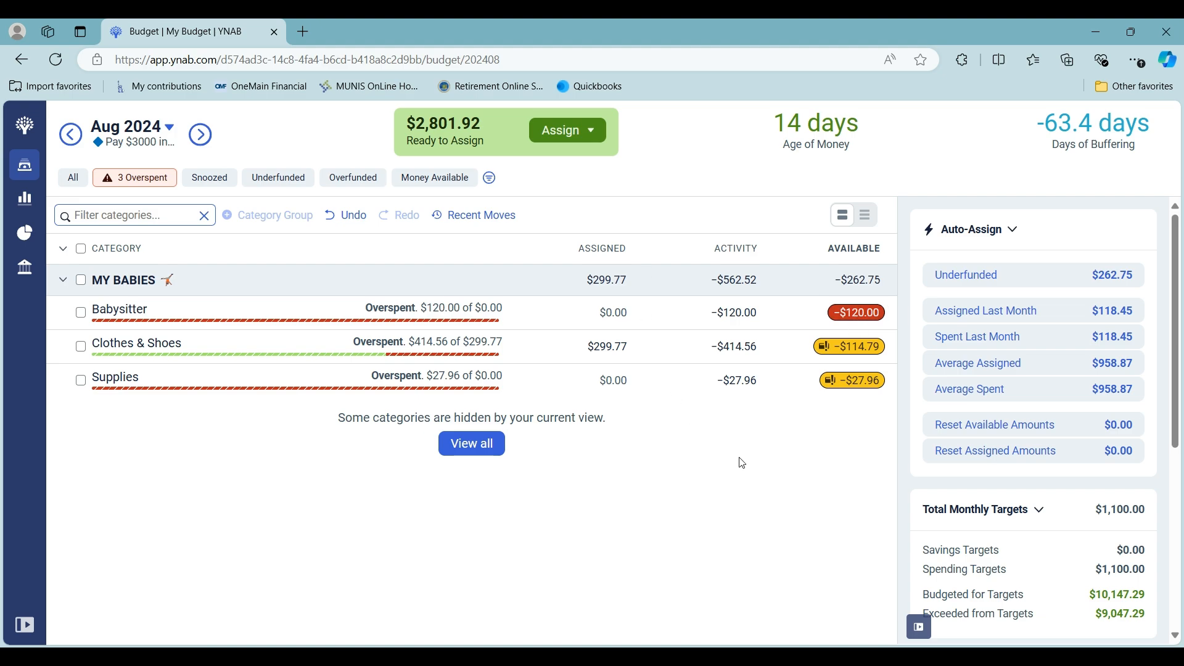
- Cover the Babysitter overspending under My Babies with money from Ready to Assign
click(863, 325)
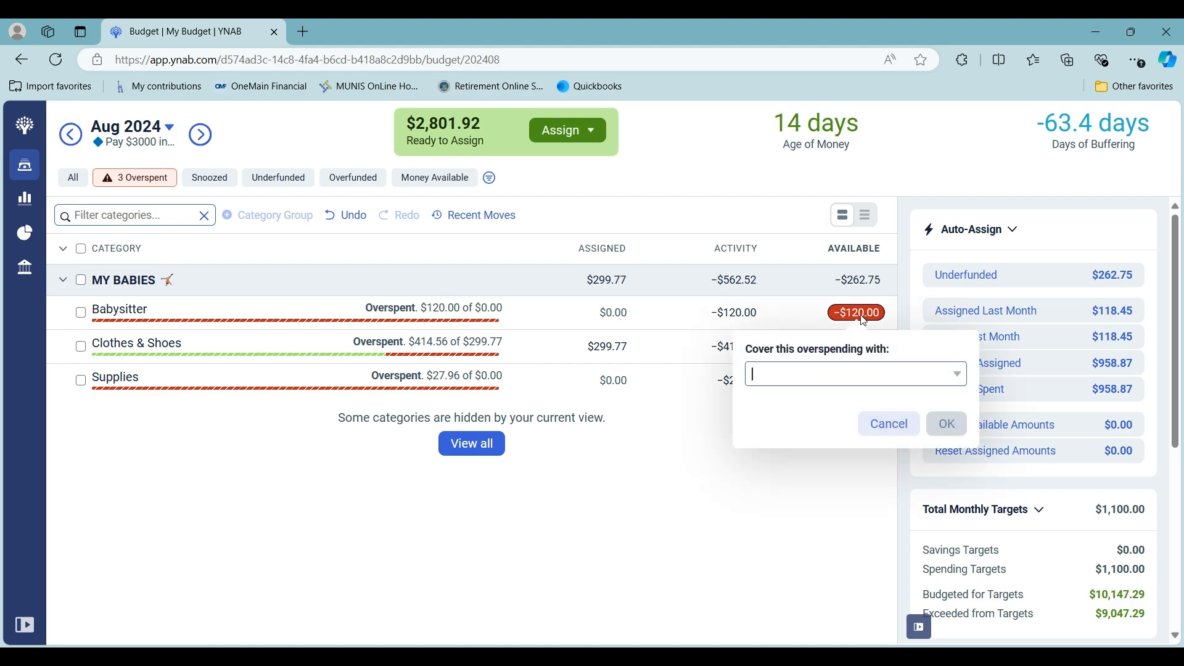
click(813, 375)
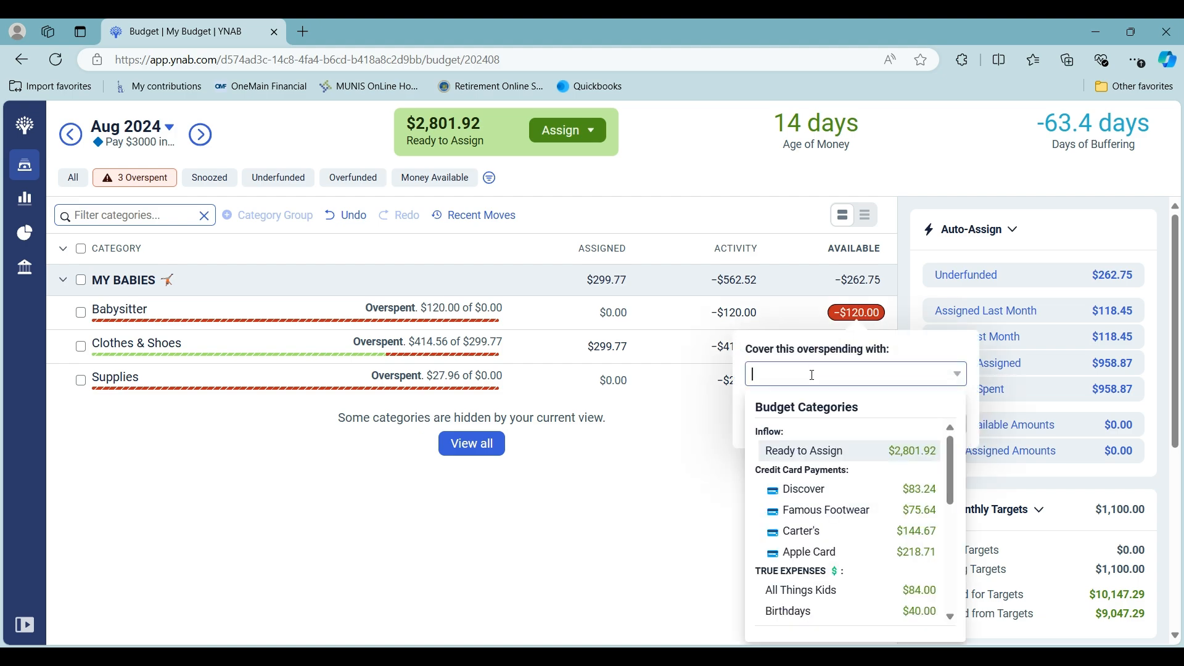
click(920, 459)
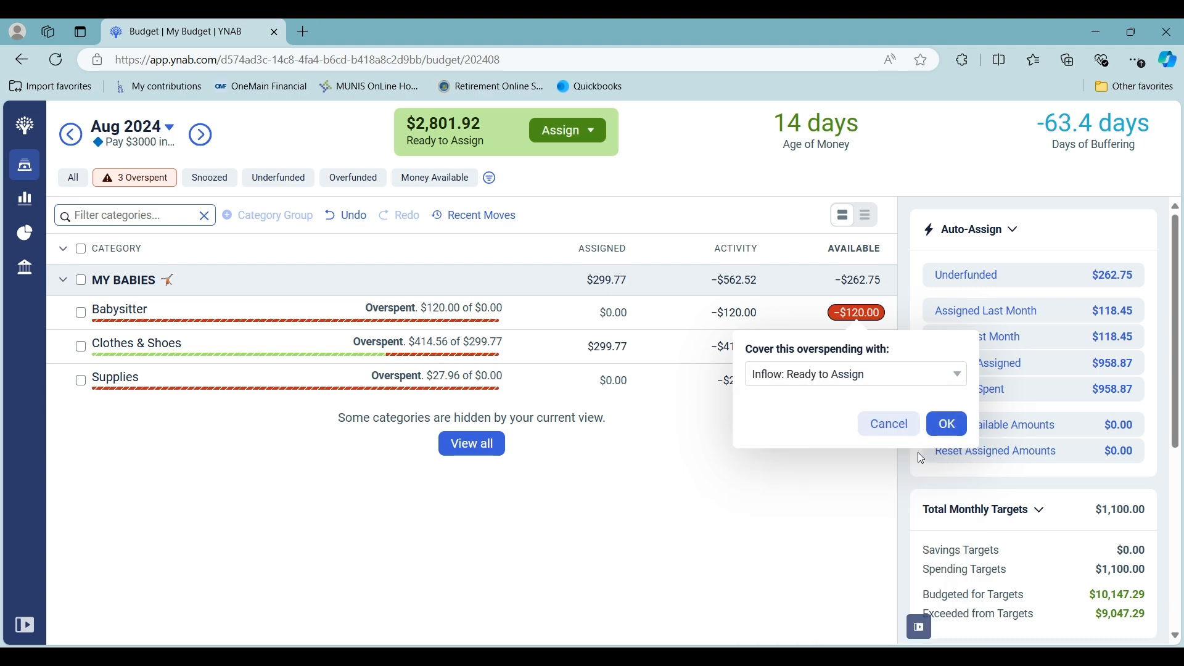
click(945, 425)
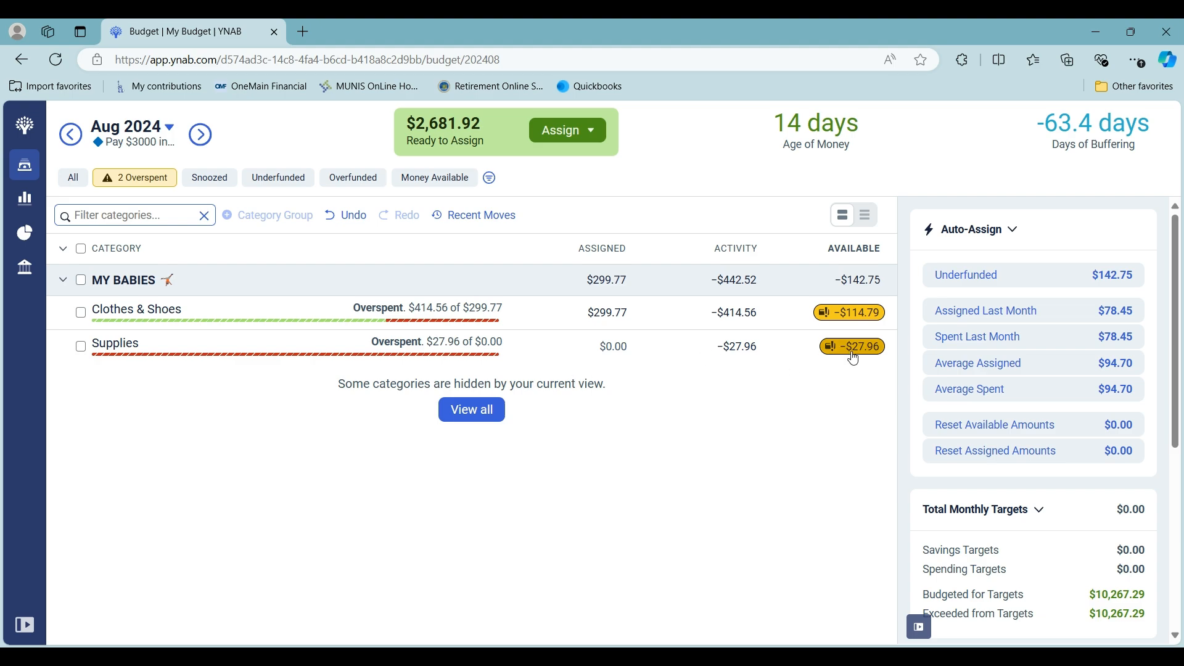
- Check the Supplies activity under My Babies and cover its overspending with money from All Things Kids
click(743, 345)
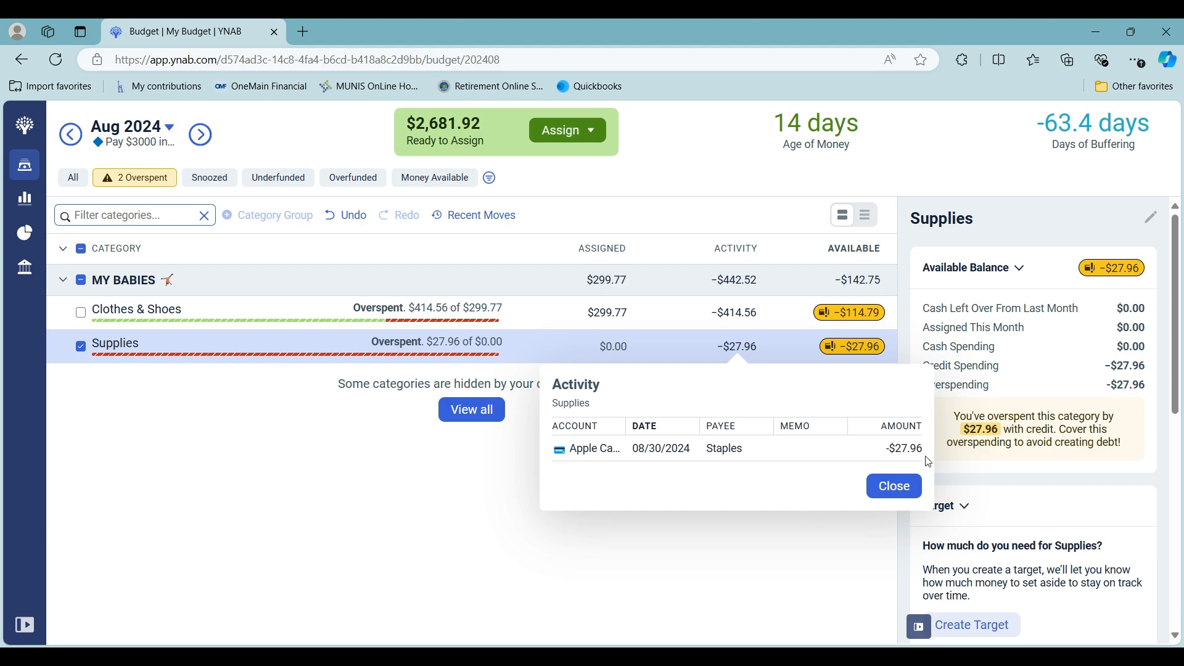
click(892, 484)
click(857, 349)
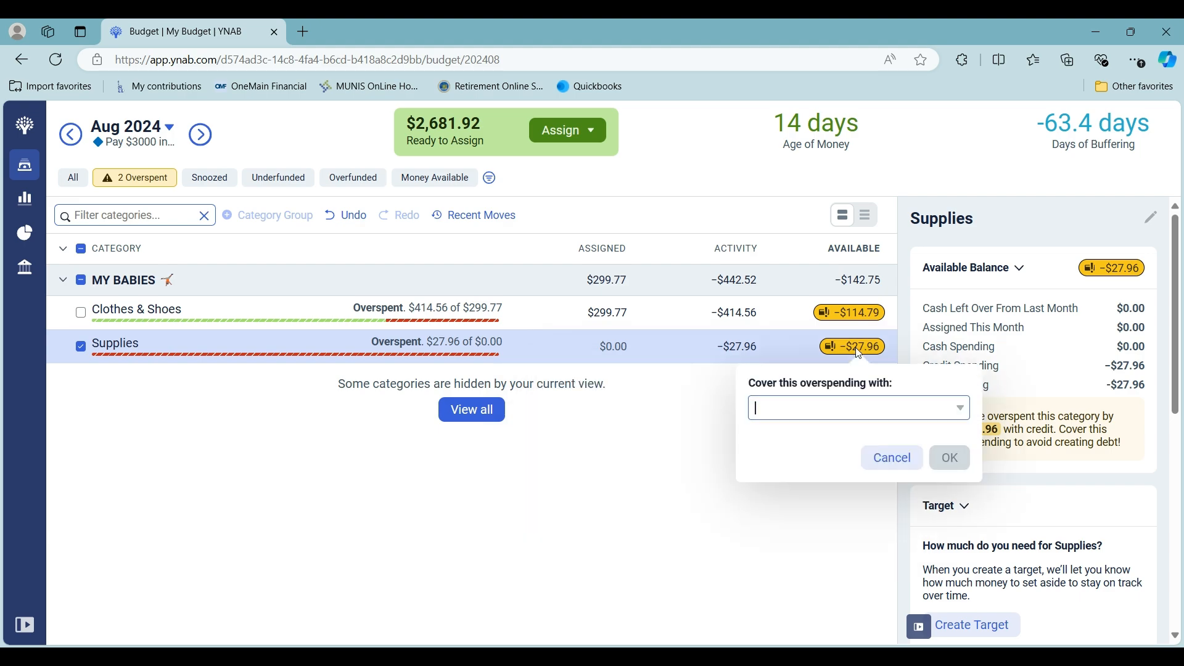
click(875, 407)
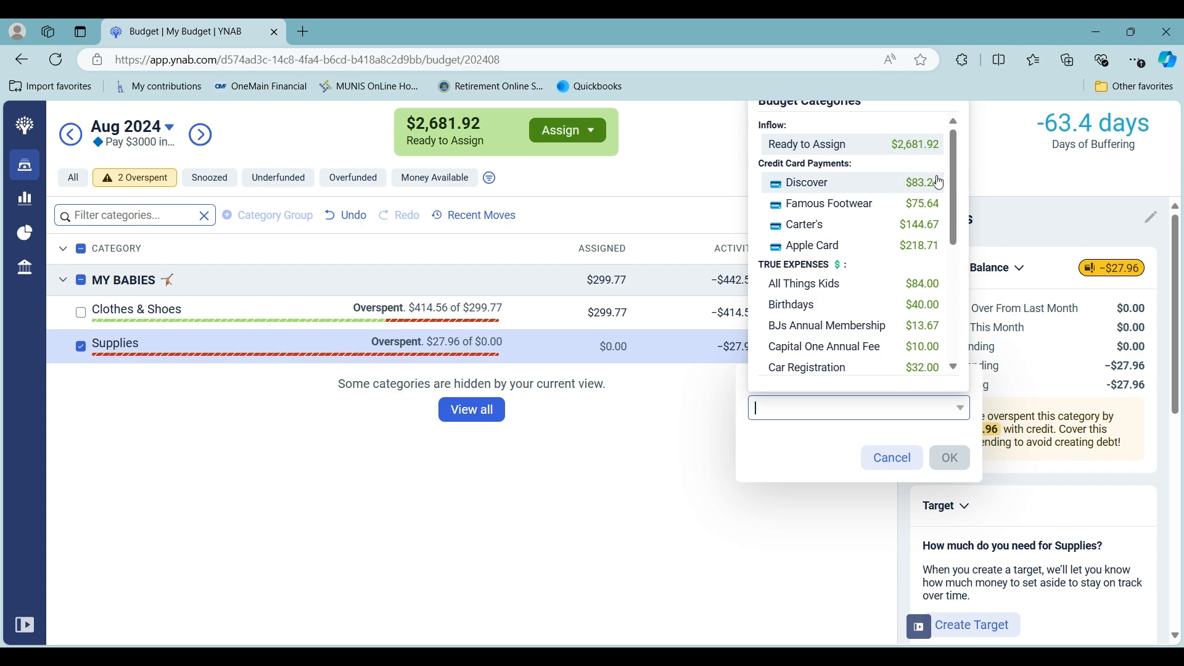
click(918, 295)
click(949, 459)
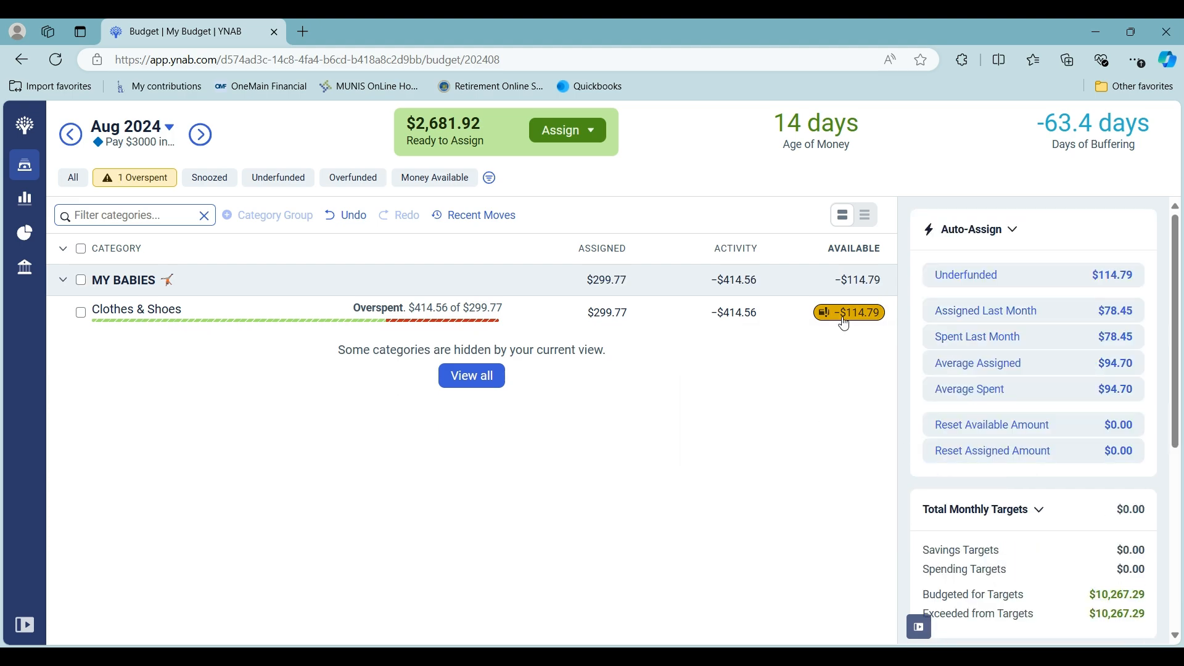
- Among the categories with money available, move $56.04 from All Things Kids to Clothes & Shoes under My Babies
click(446, 178)
scroll(823, 404, down, 2)
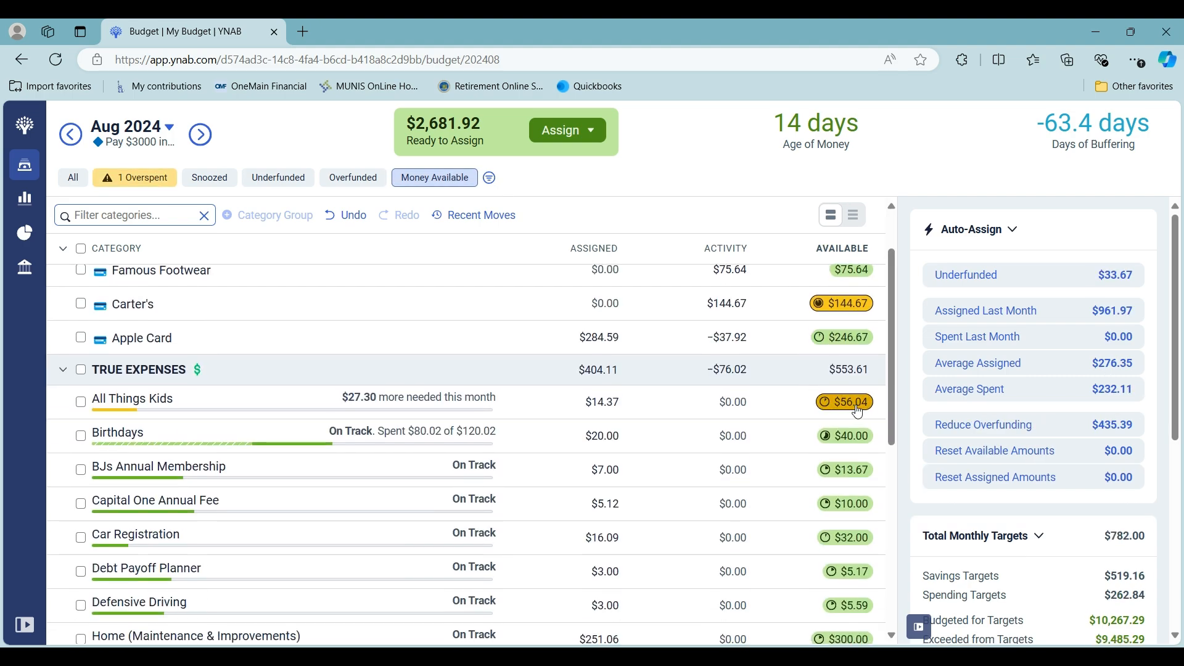
click(859, 402)
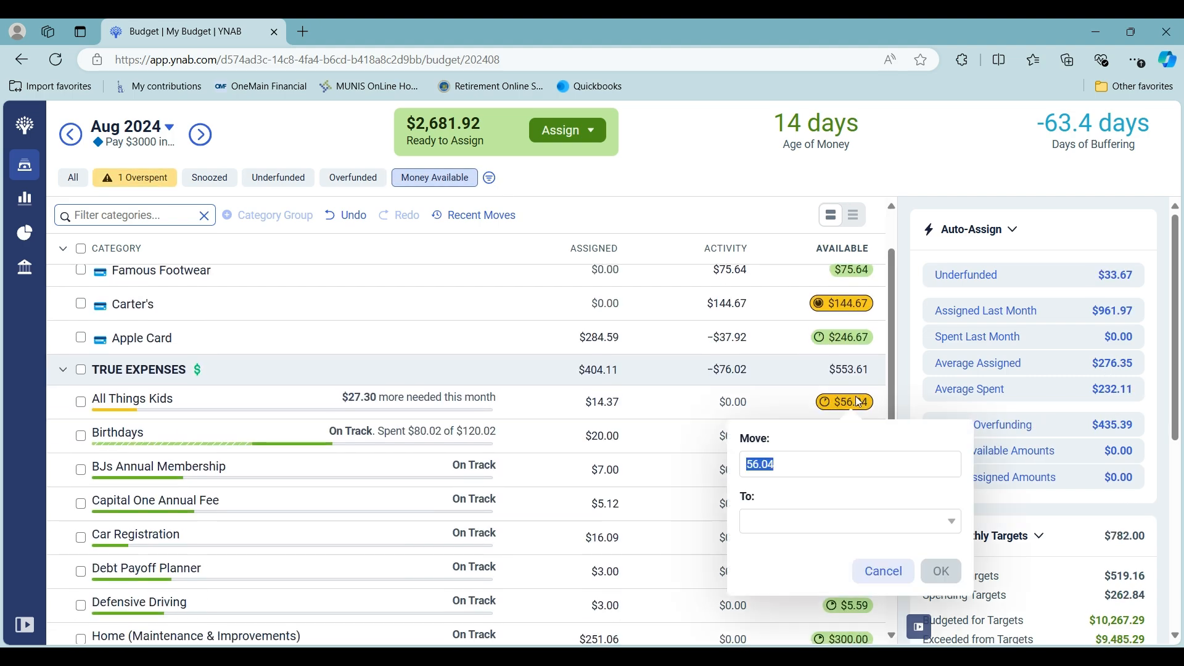
click(774, 518)
text(c)
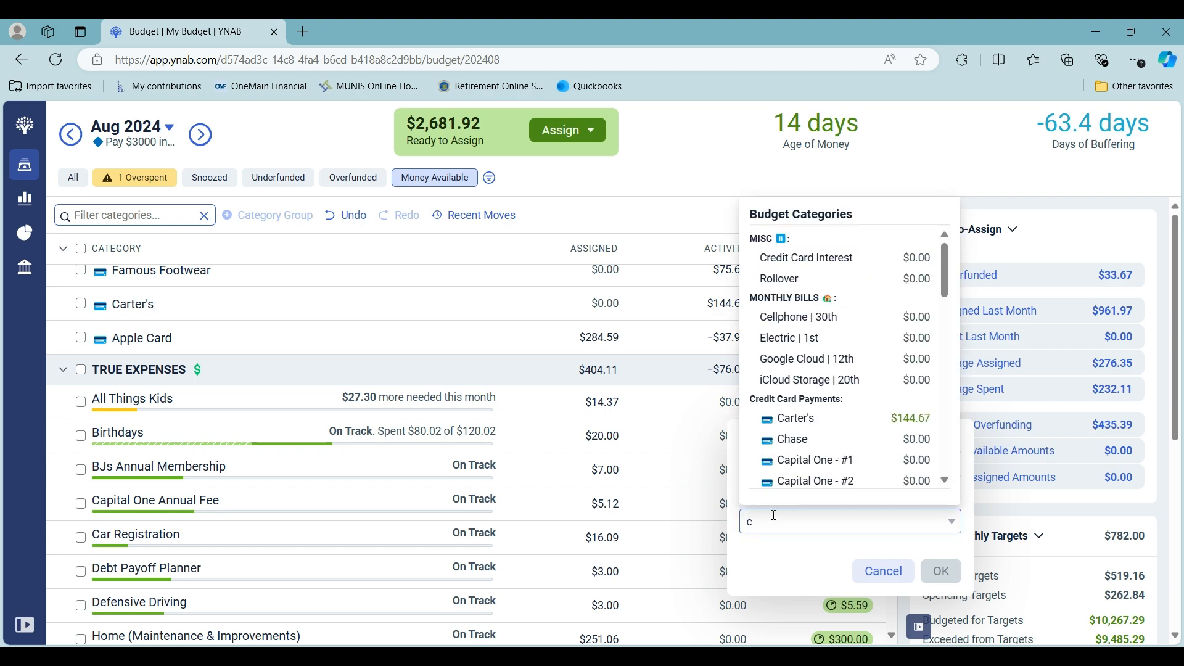
text(l)
click(924, 264)
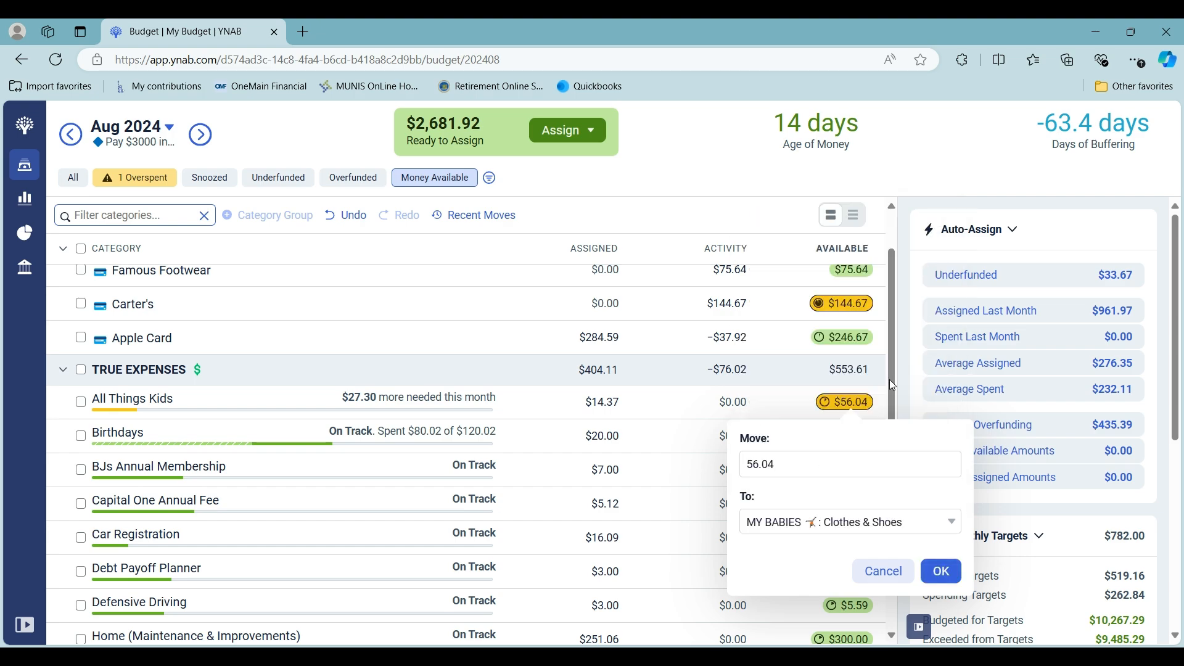
click(942, 570)
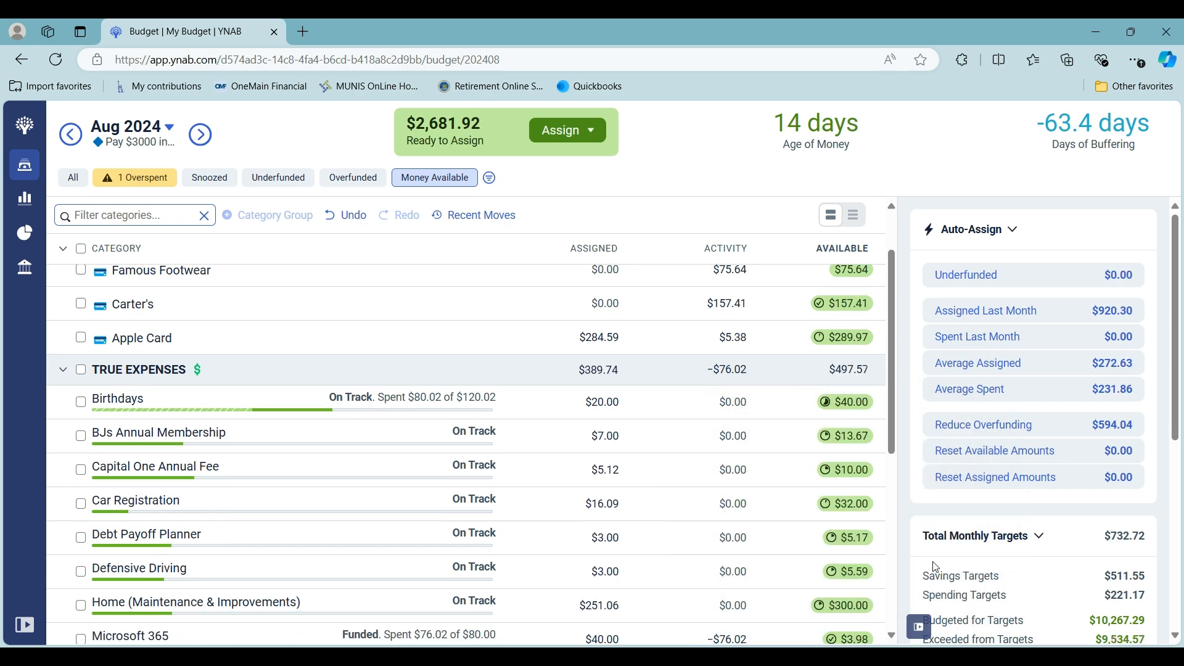
- Go back to the overspent categories and cover the rest of the Clothes & Shoes overspending from Ready to Assign
click(131, 179)
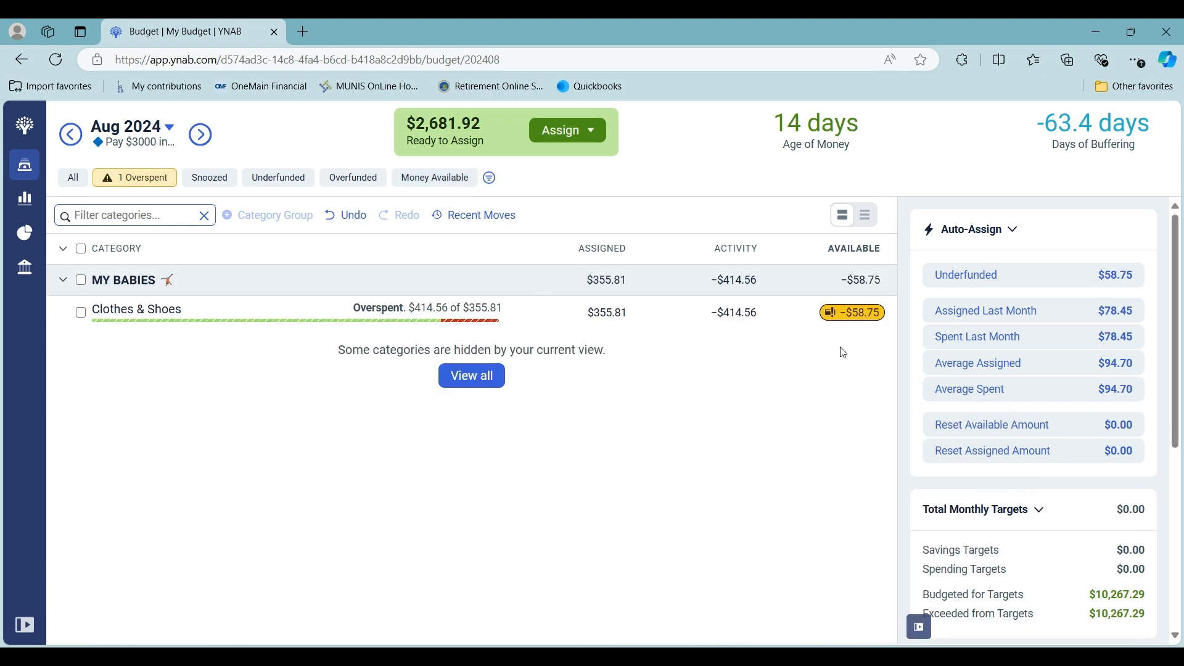
click(874, 321)
click(856, 370)
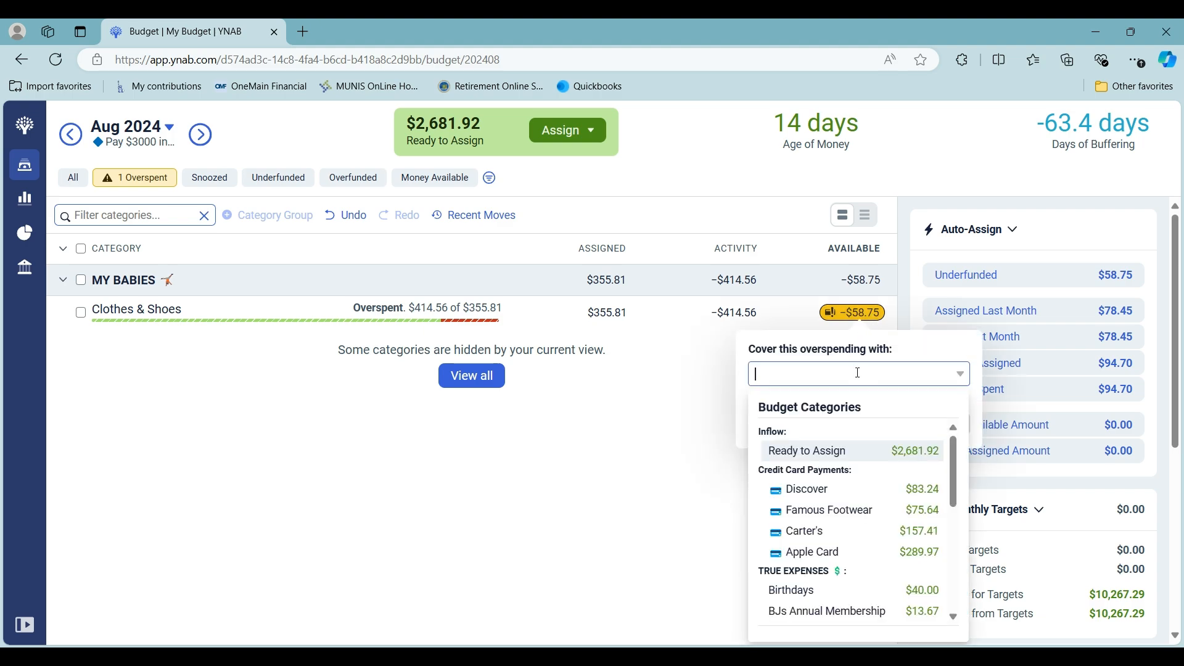
click(925, 451)
click(943, 422)
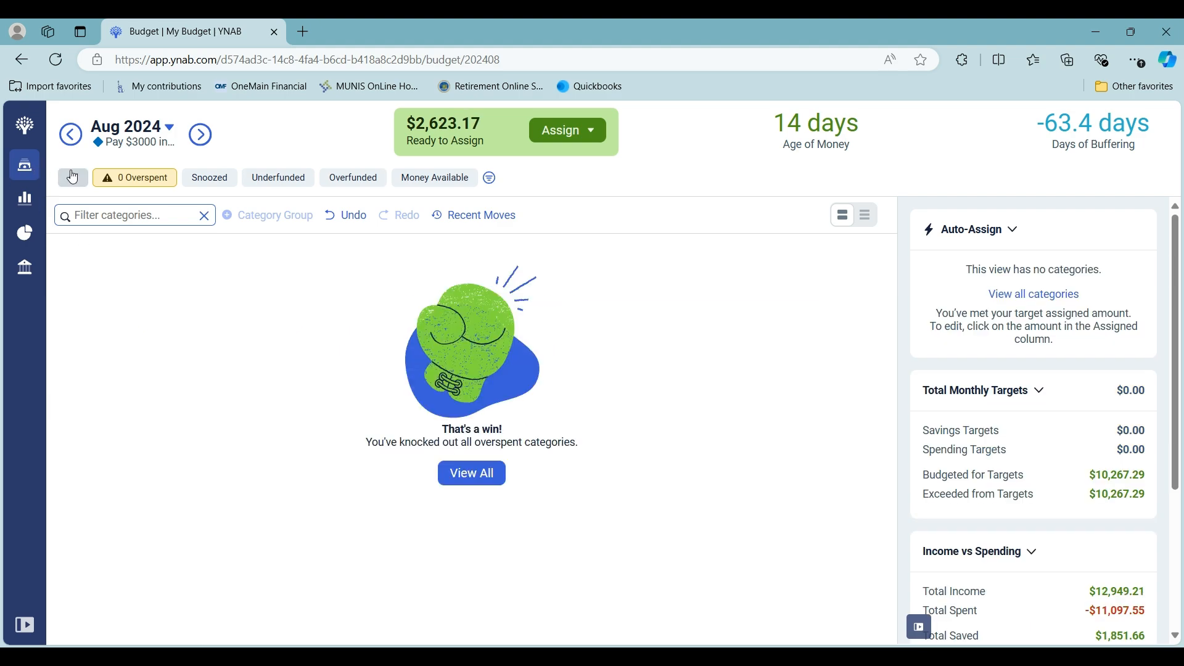
- Show all categories, switch the budget to September 2024, and assign $2,500 to the Rent category
click(489, 479)
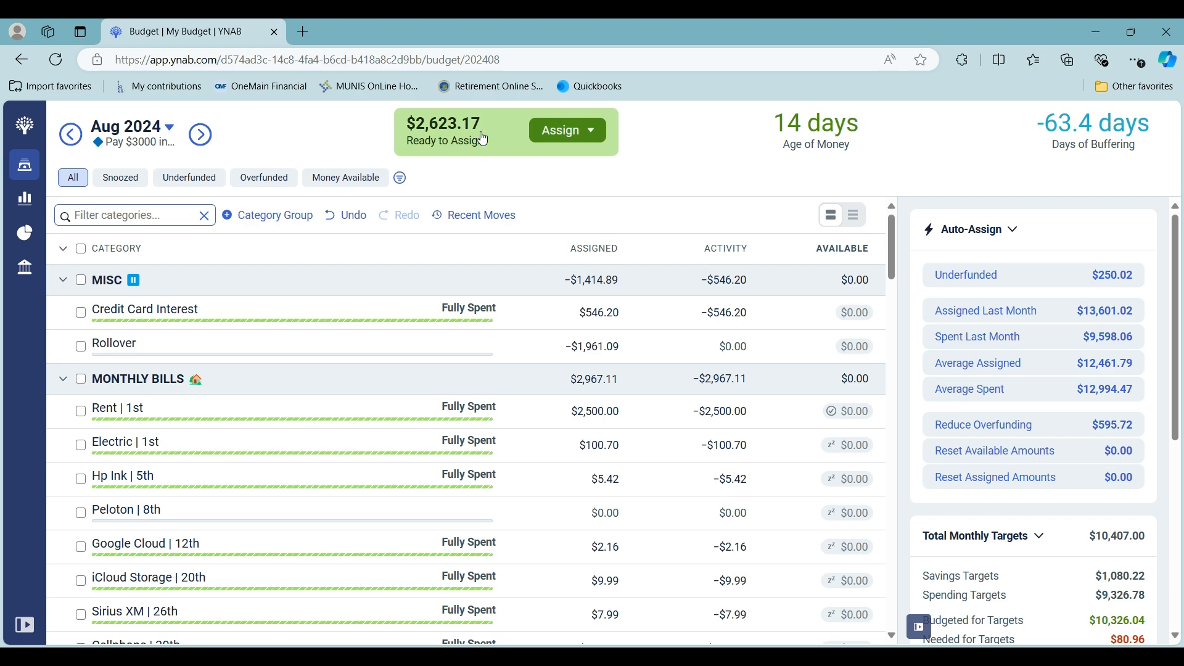
scroll(790, 430, down, 5)
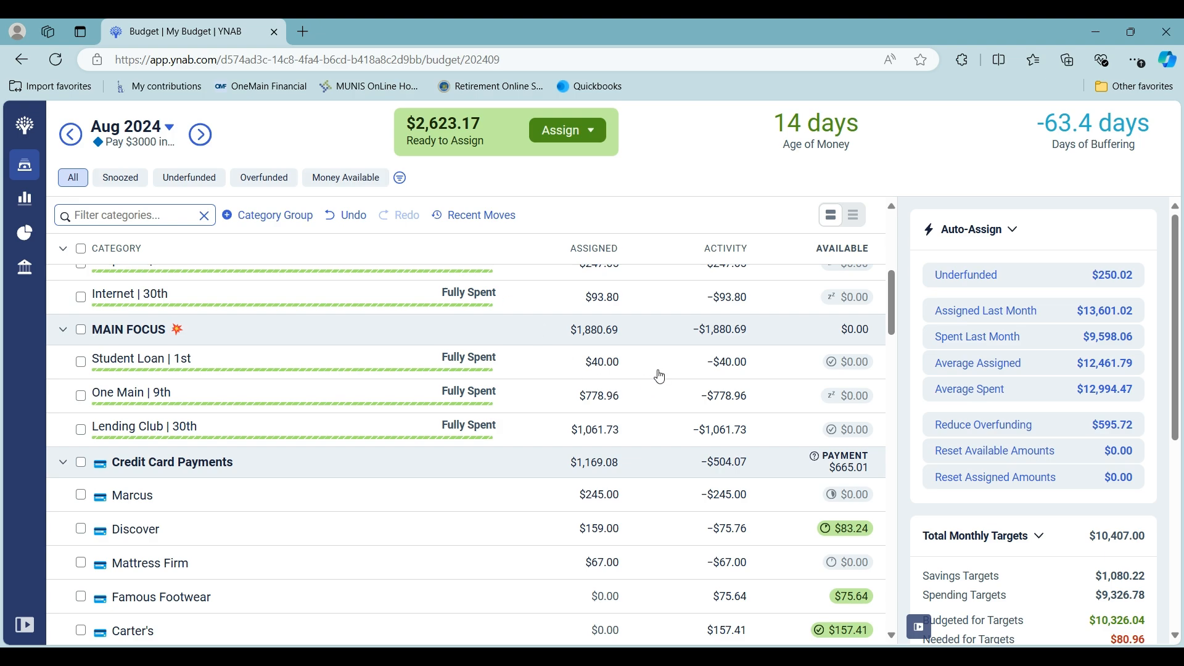
scroll(566, 358, up, 5)
scroll(564, 352, up, 1)
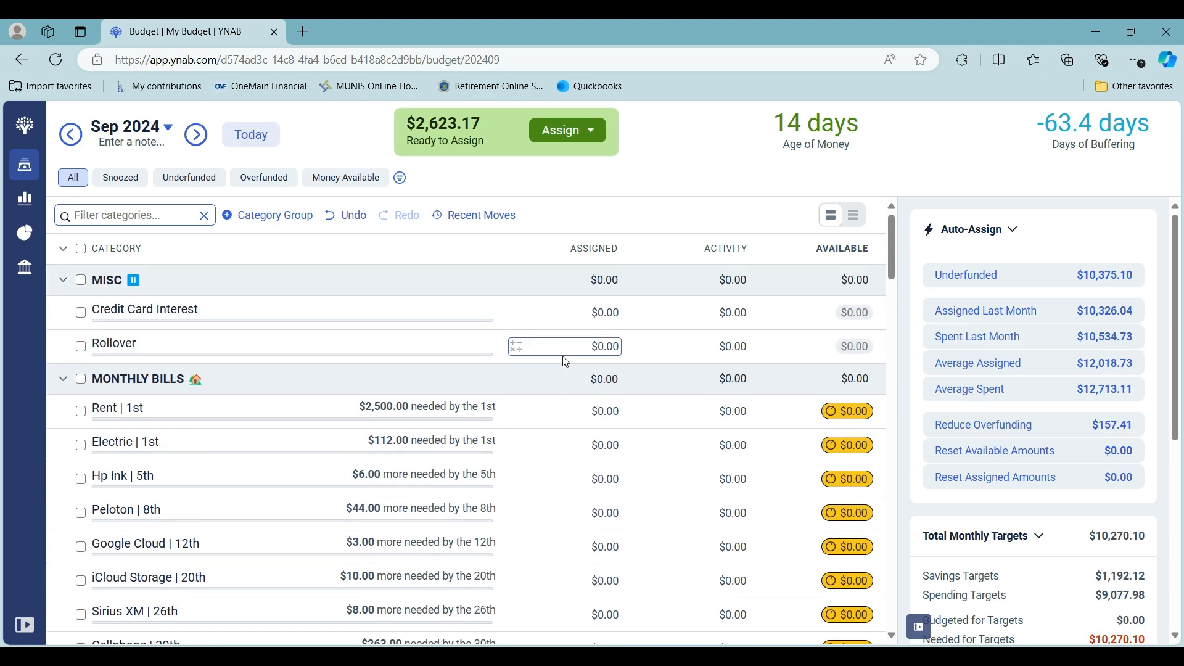
click(580, 417)
text(2500)
key(Return)
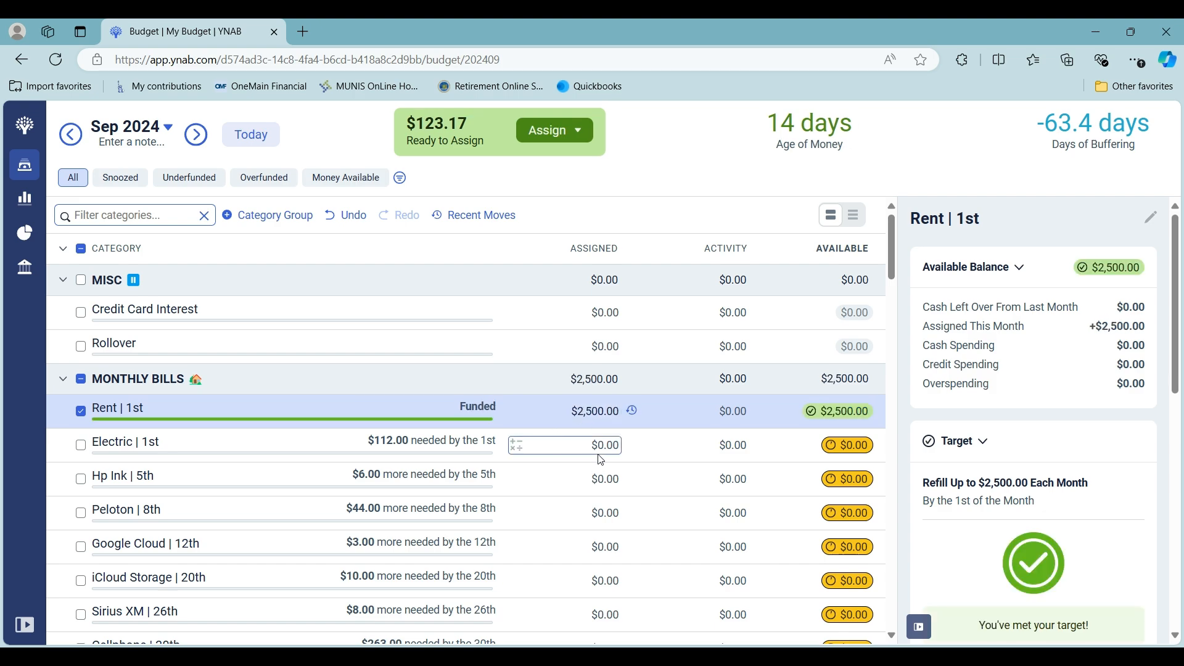
- Assign $40 to the Student Loan category under Main Focus for September 2024
scroll(600, 459, down, 8)
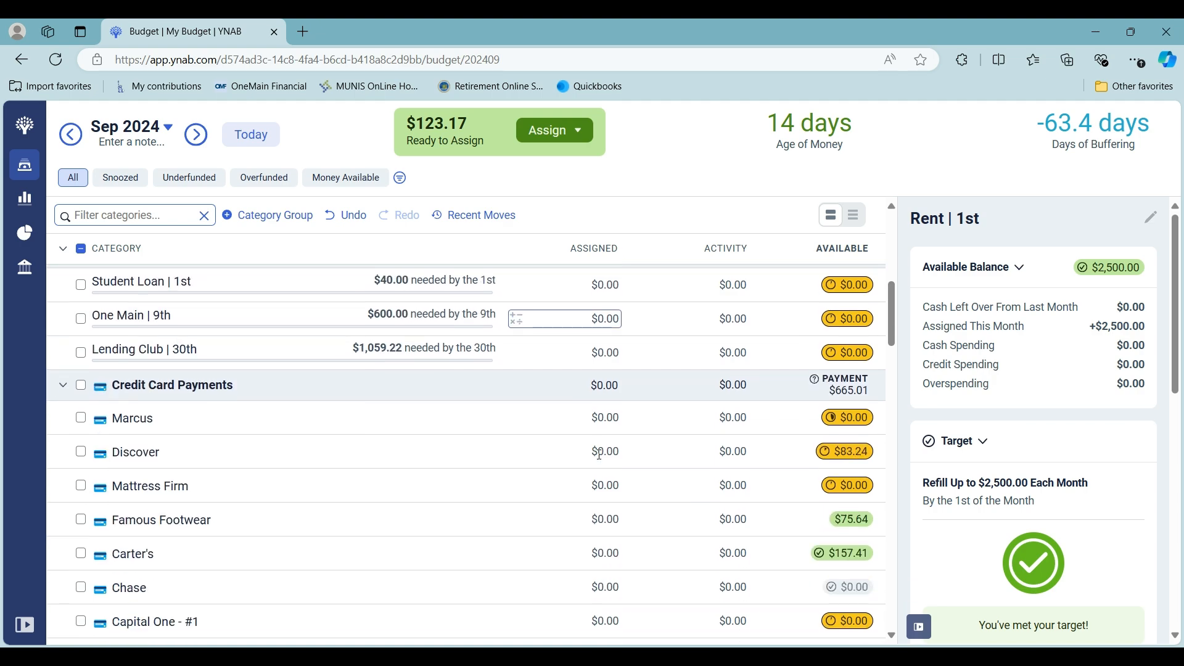
scroll(600, 456, down, 5)
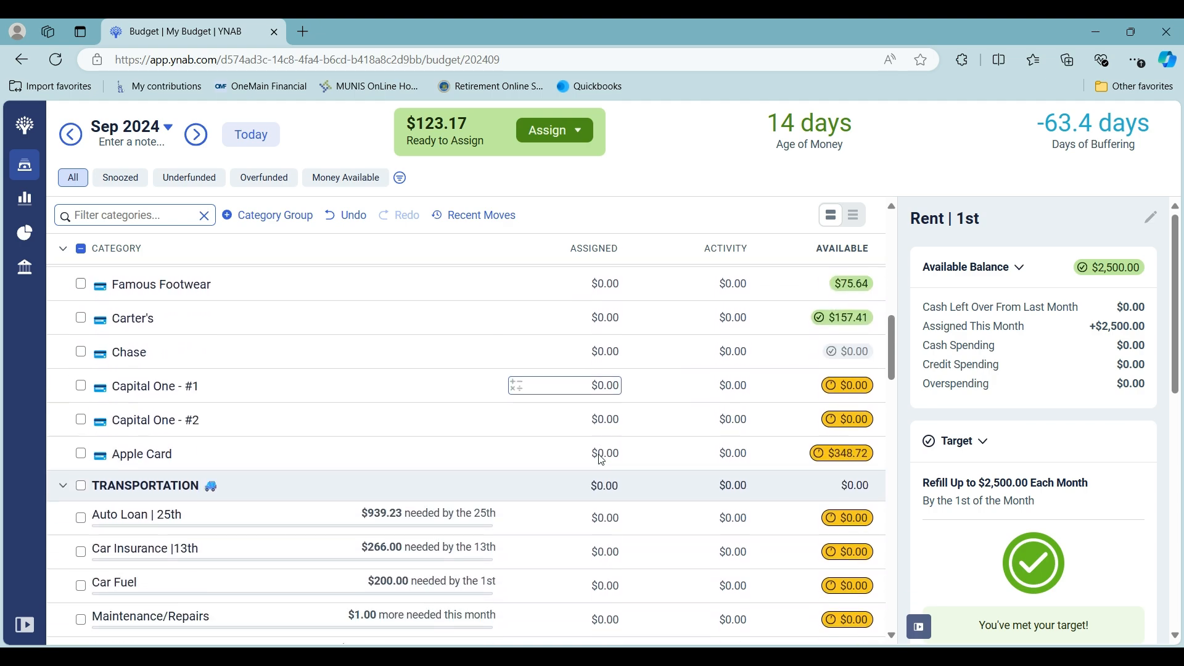
scroll(600, 459, down, 2)
scroll(600, 456, up, 9)
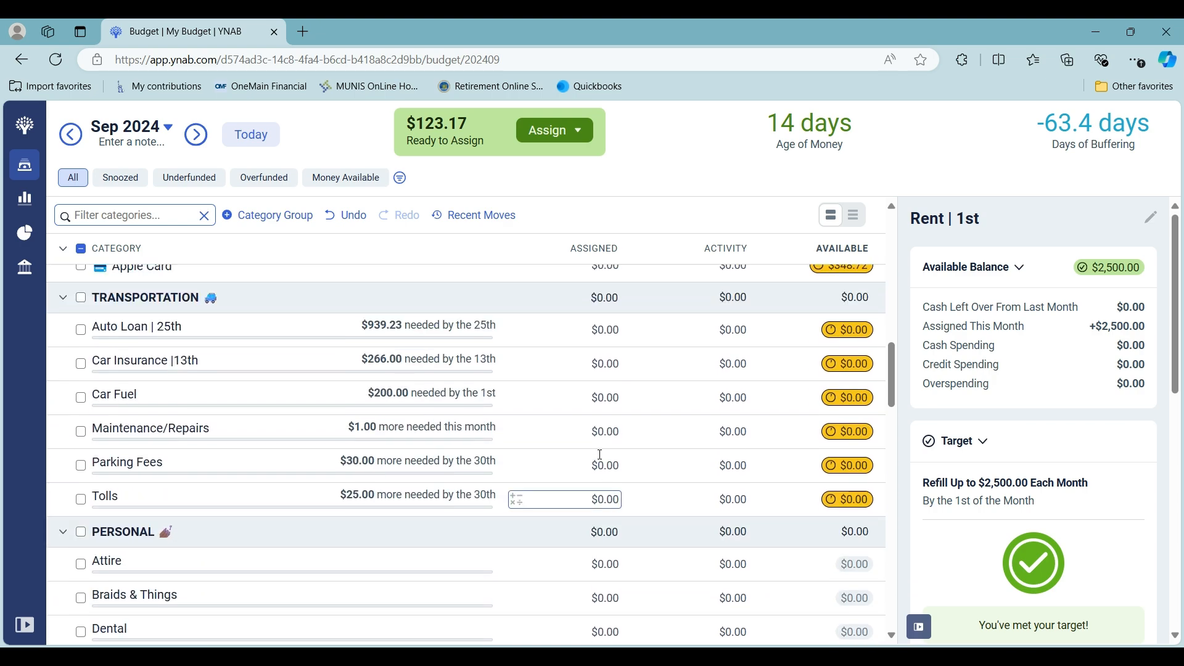
scroll(601, 455, up, 2)
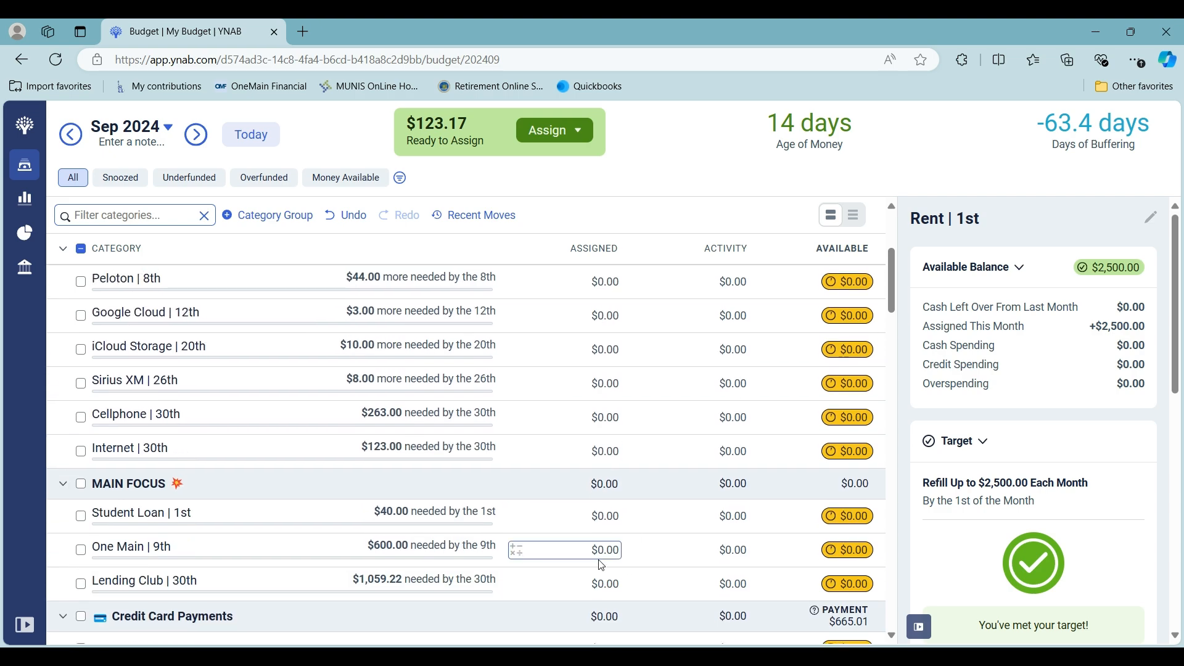
click(612, 517)
text(40)
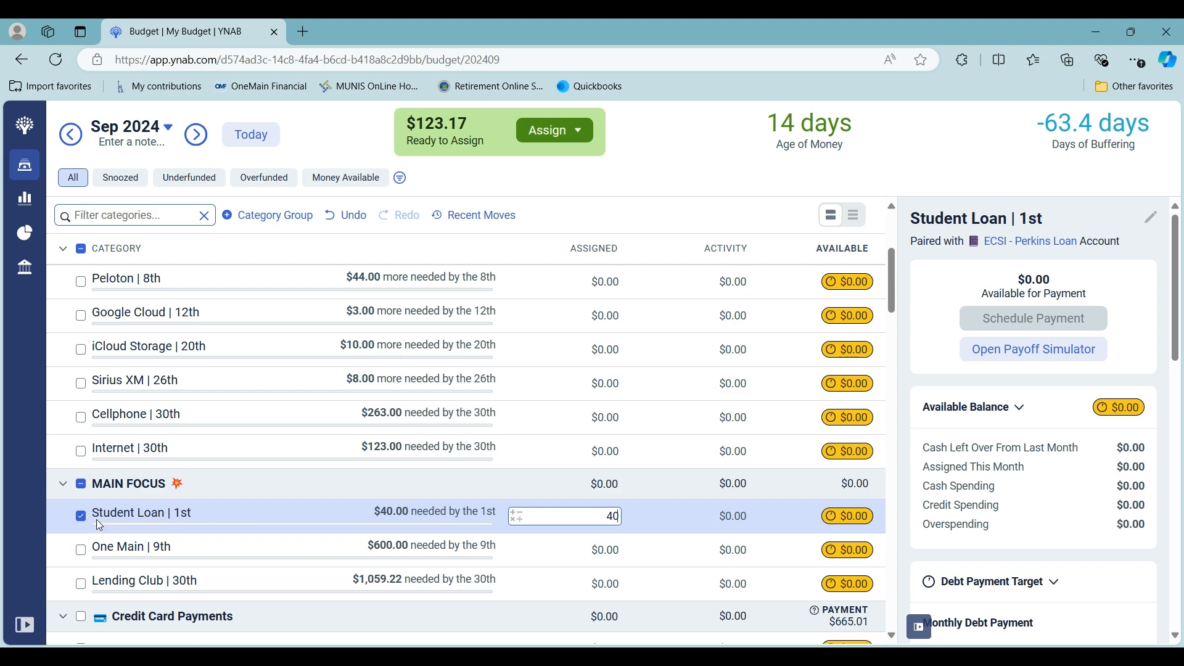
key(Return)
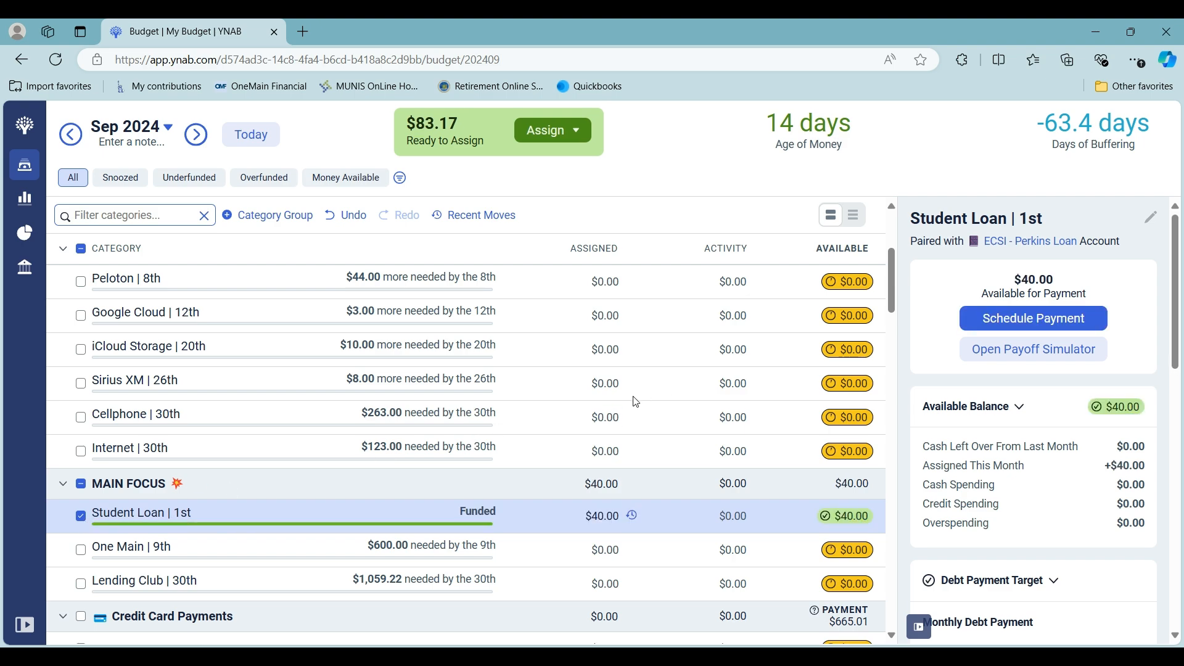
- Assign $34 to the Marcus credit card payment for September 2024 and deselect the category
scroll(639, 401, down, 3)
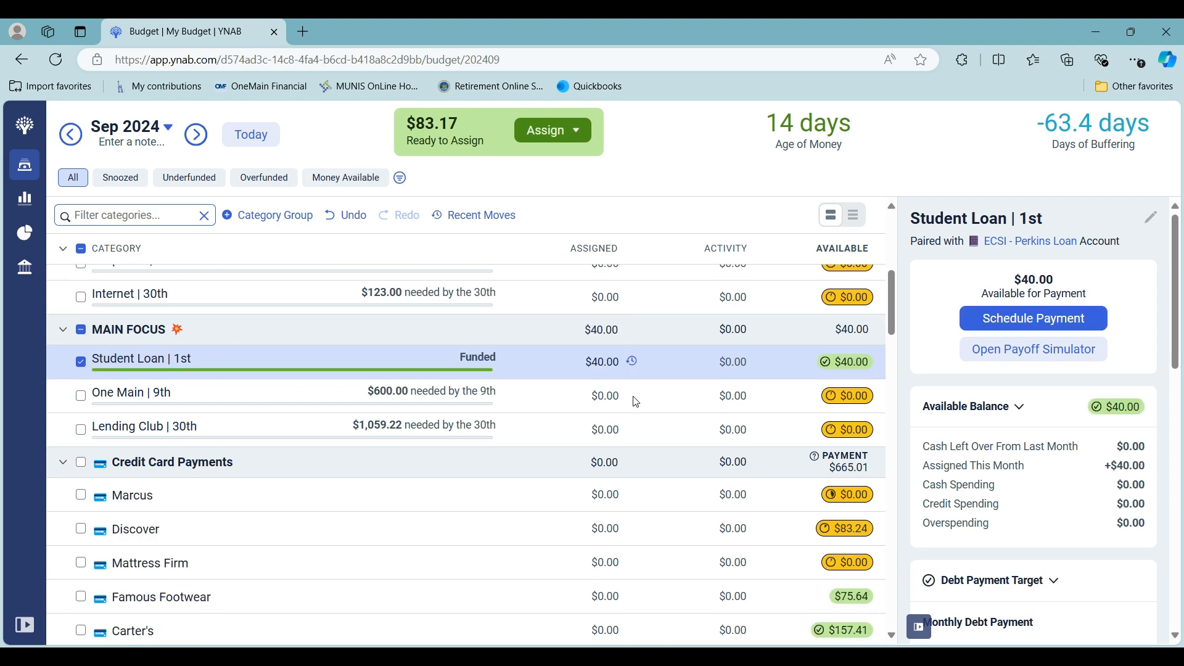
click(609, 495)
text(34)
key(Return)
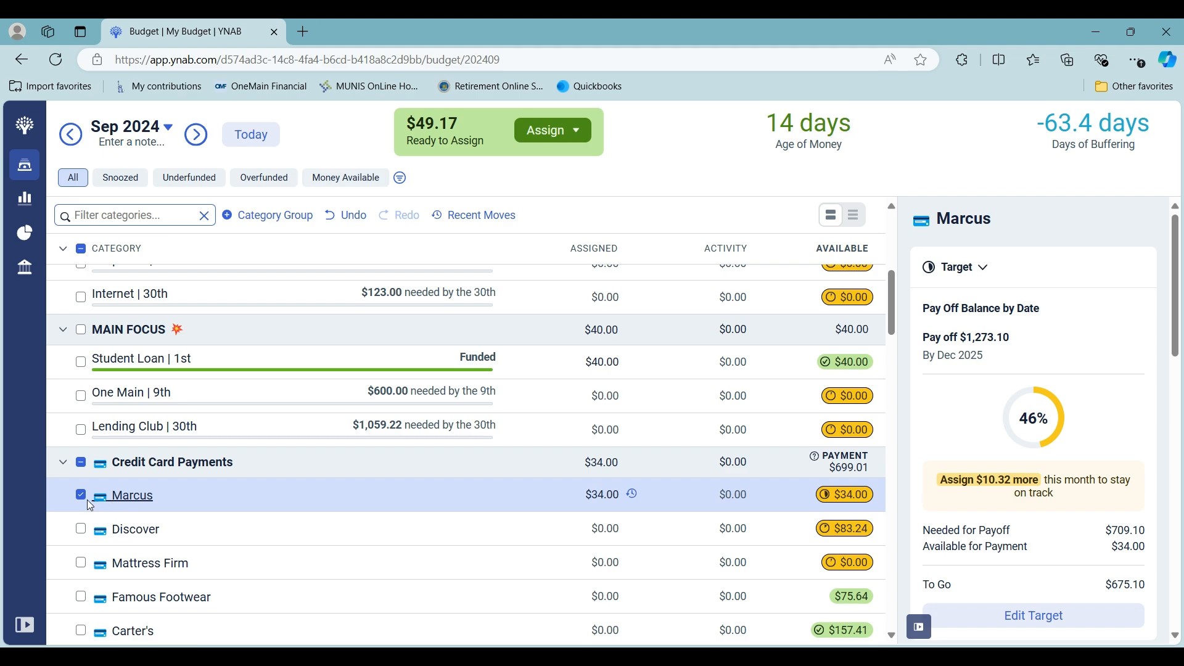
click(81, 495)
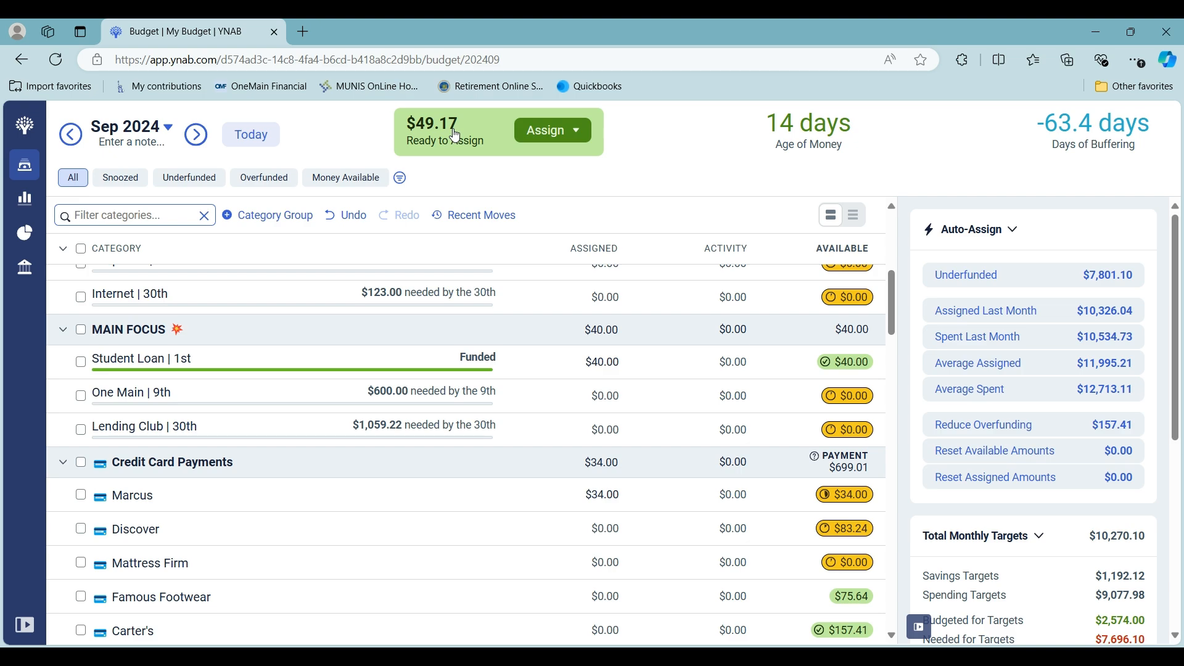
- Return to the current month's budget, expand the account list, and open the Apple Card account
scroll(436, 457, up, 6)
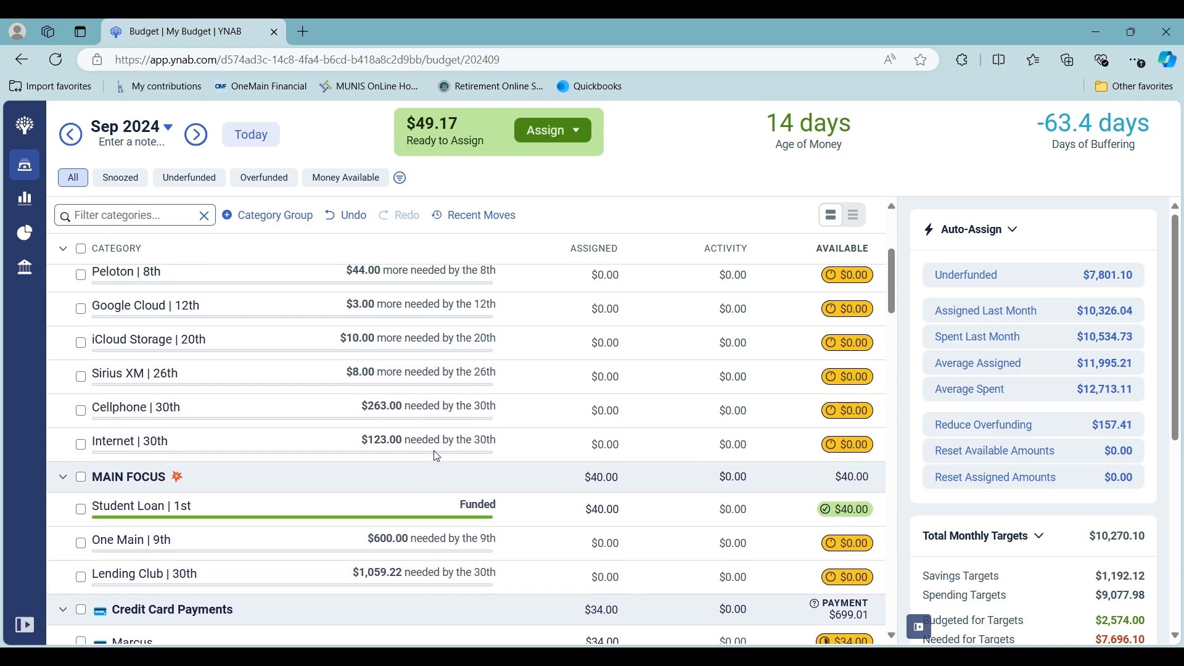
click(239, 135)
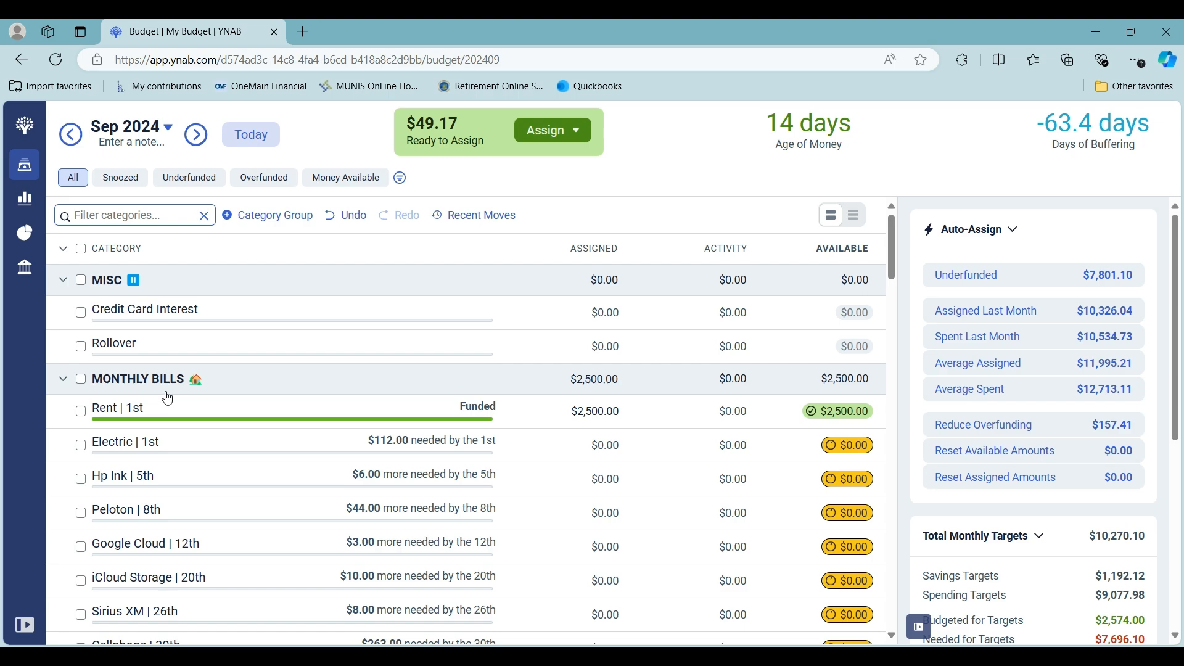
click(24, 625)
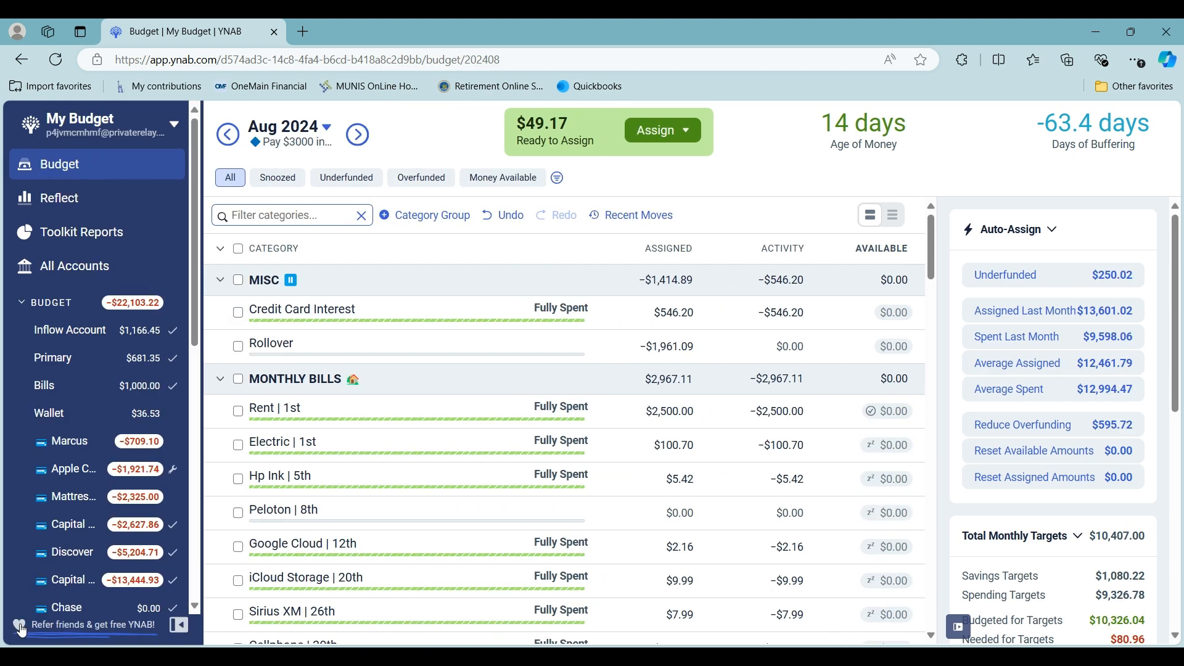
click(65, 480)
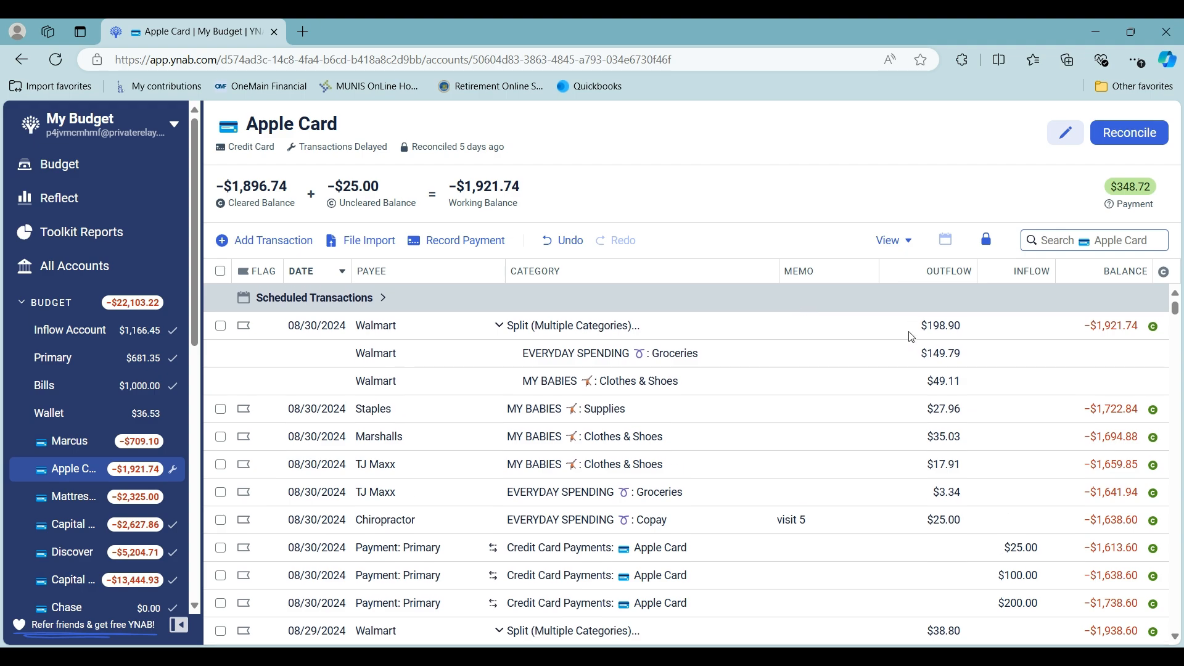
- Review the Apple Card's August transactions, examining the 08/20 payment of $715.42 and the 08/21 payments of $25.00 and $253.00
scroll(934, 387, down, 1)
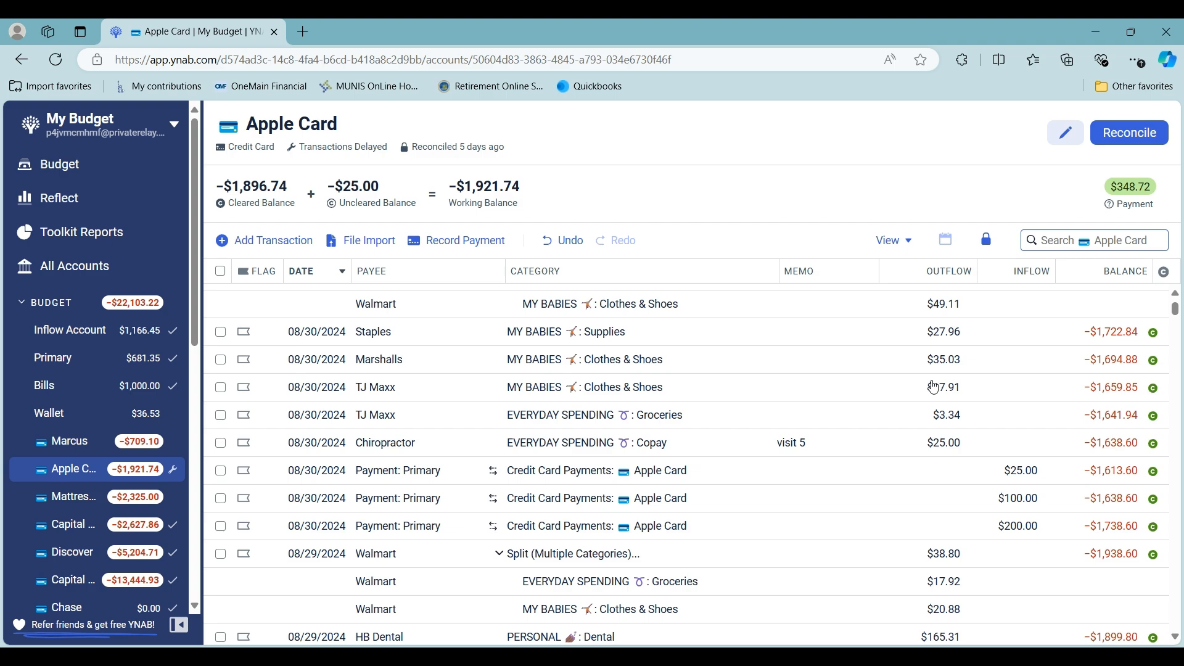
scroll(934, 386, down, 2)
scroll(934, 387, down, 3)
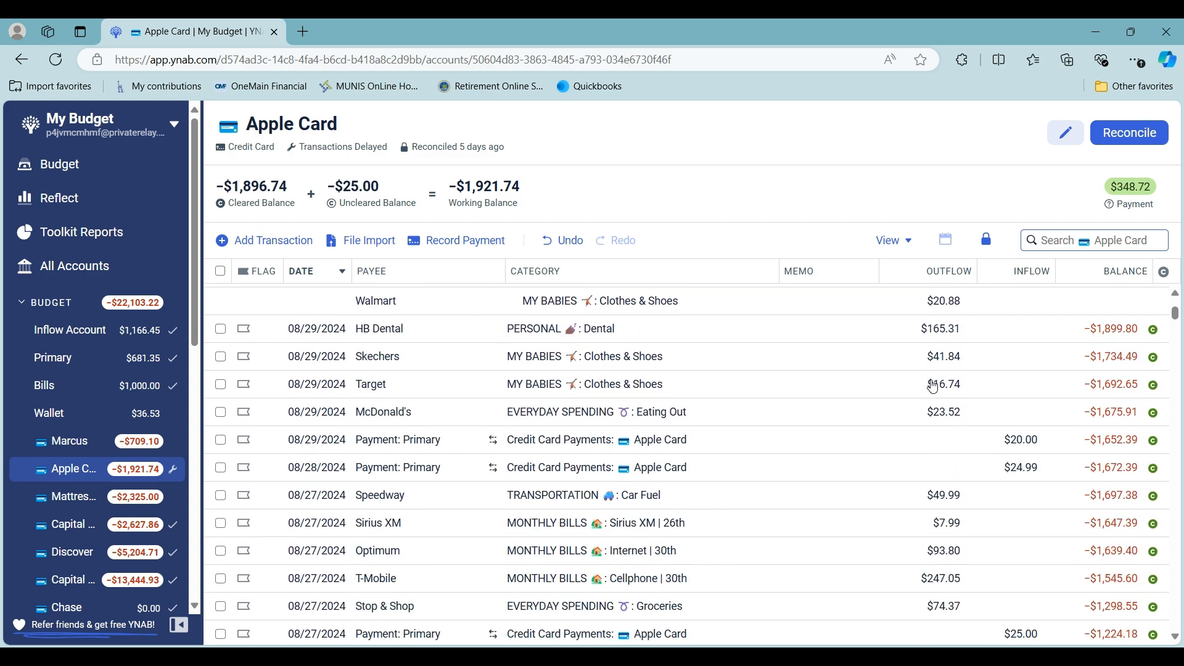
scroll(932, 385, down, 6)
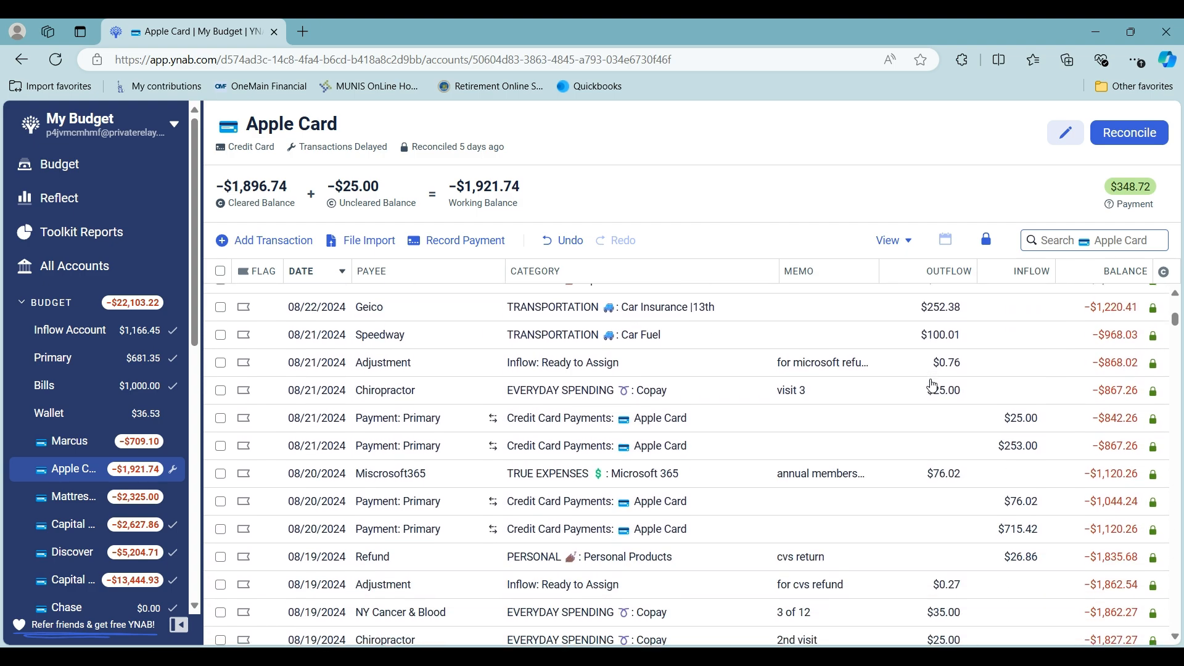
click(930, 535)
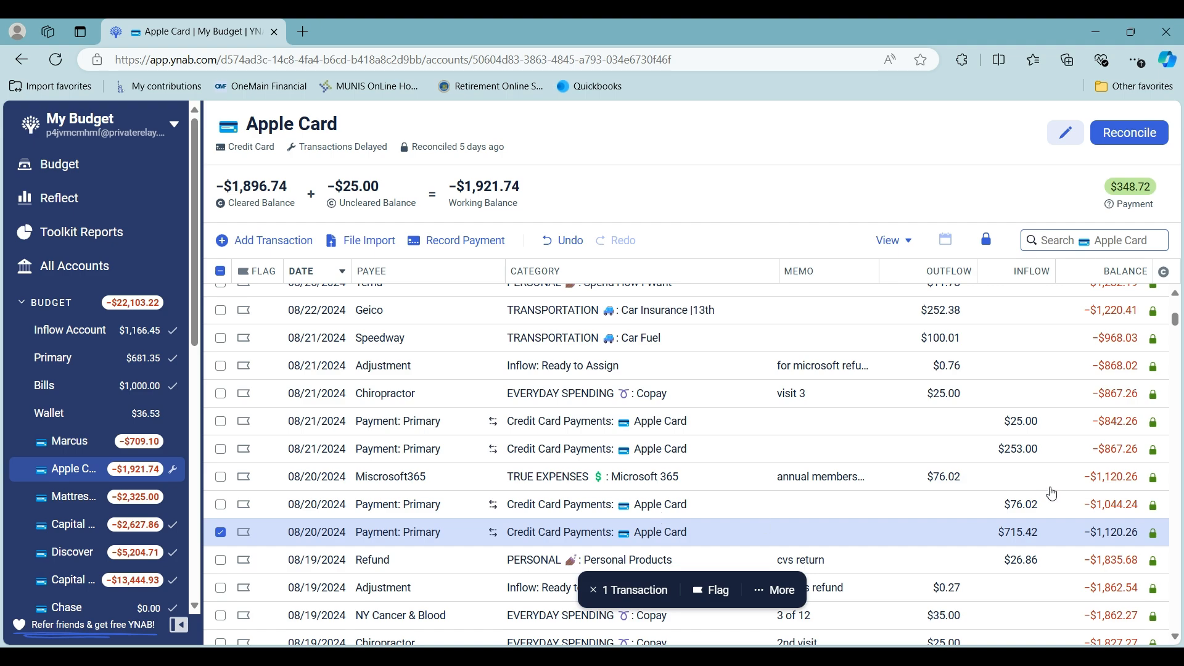
click(934, 430)
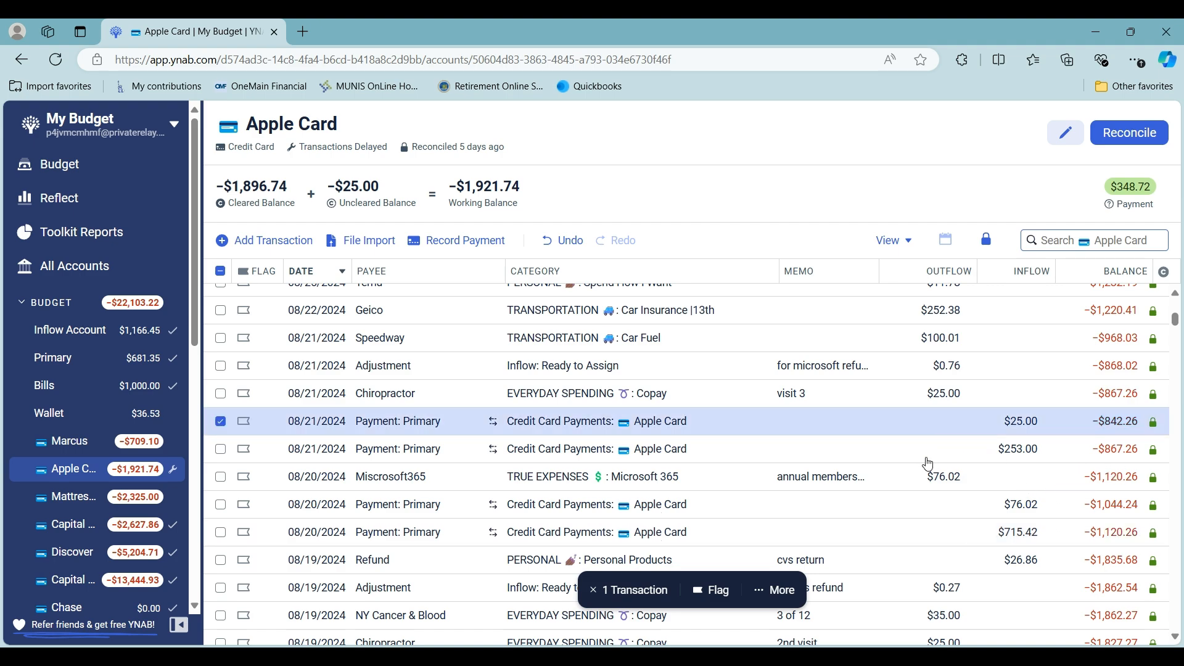
click(927, 457)
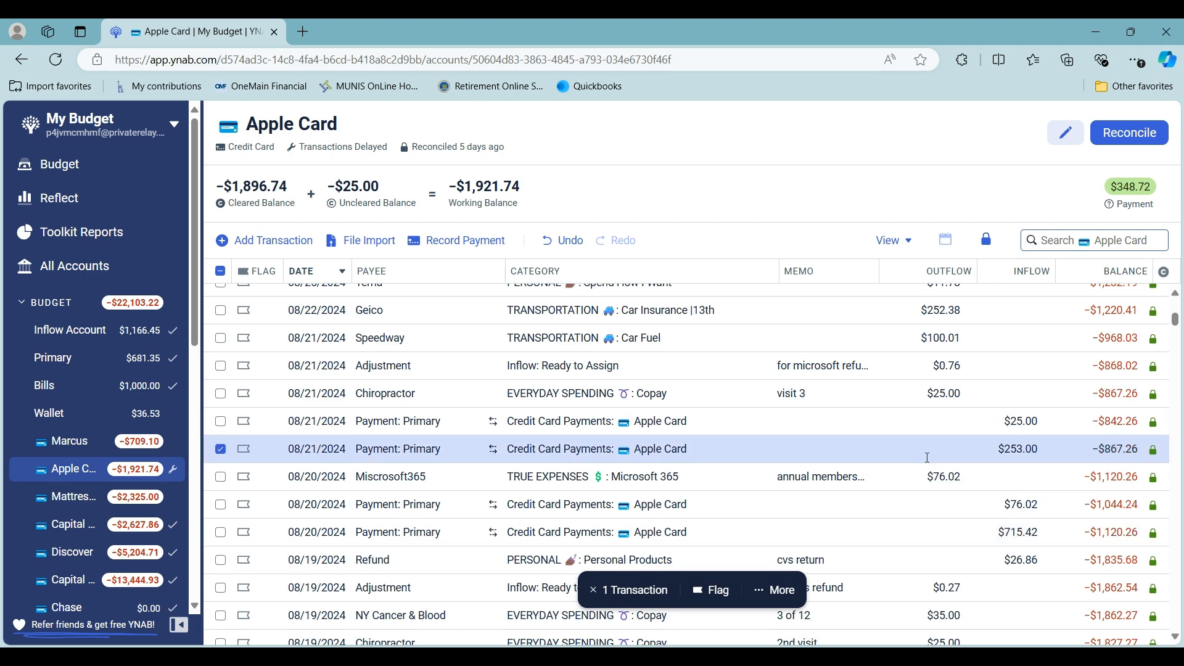
- Examine the Apple Card payments of $25.00 on 08/21, $18.00 on 08/26 and $25.00 on 08/27, and clear the transaction selection
click(962, 423)
scroll(961, 423, up, 3)
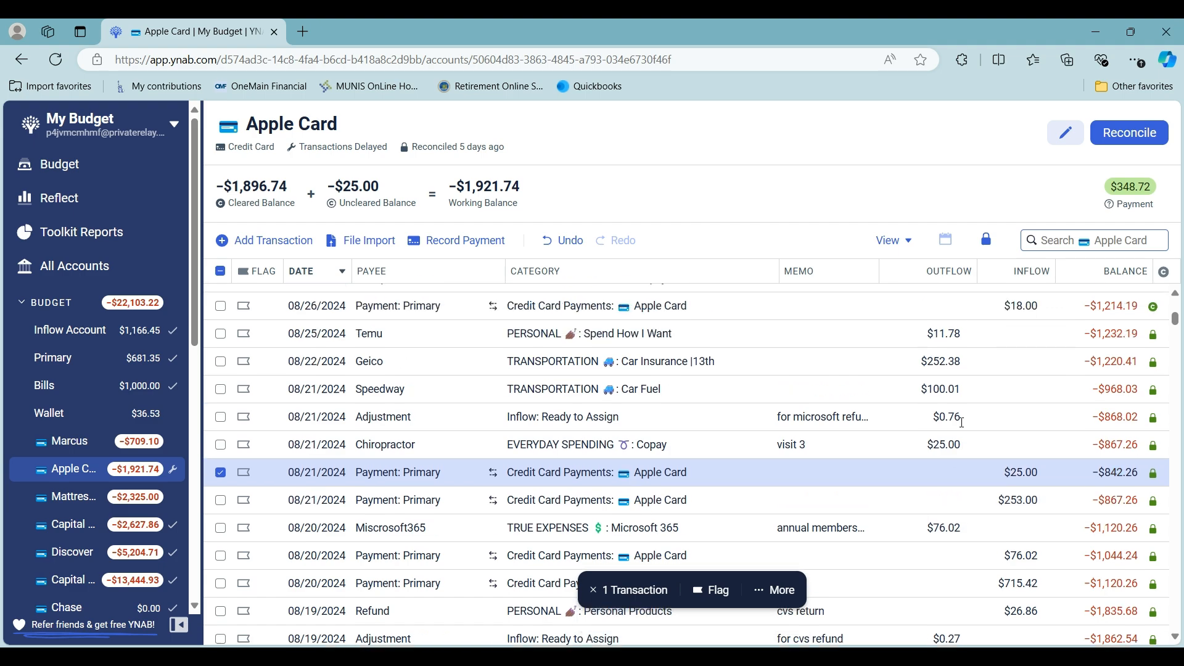
click(961, 402)
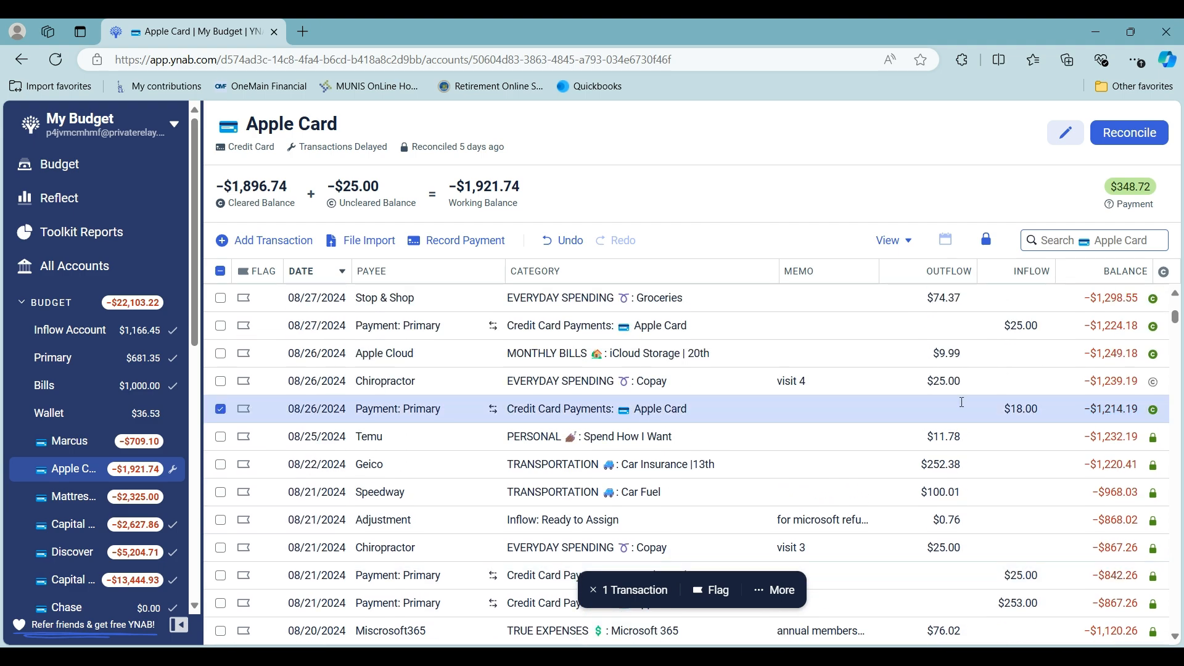
click(985, 326)
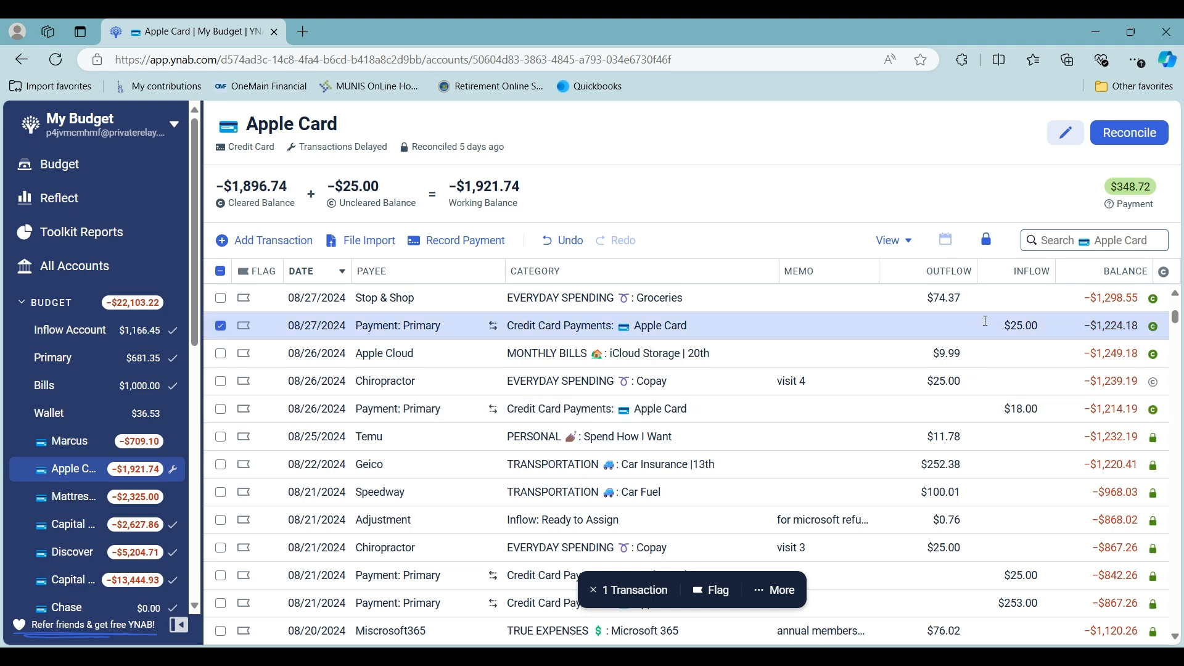
scroll(987, 327, up, 2)
scroll(986, 327, up, 3)
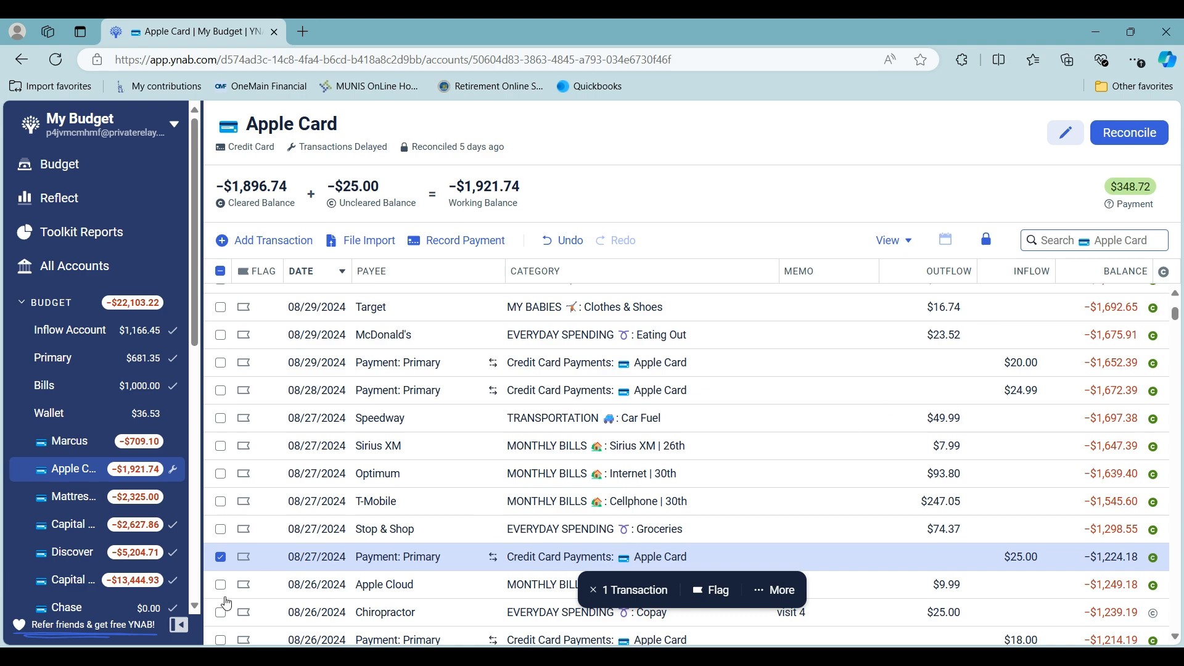
click(221, 558)
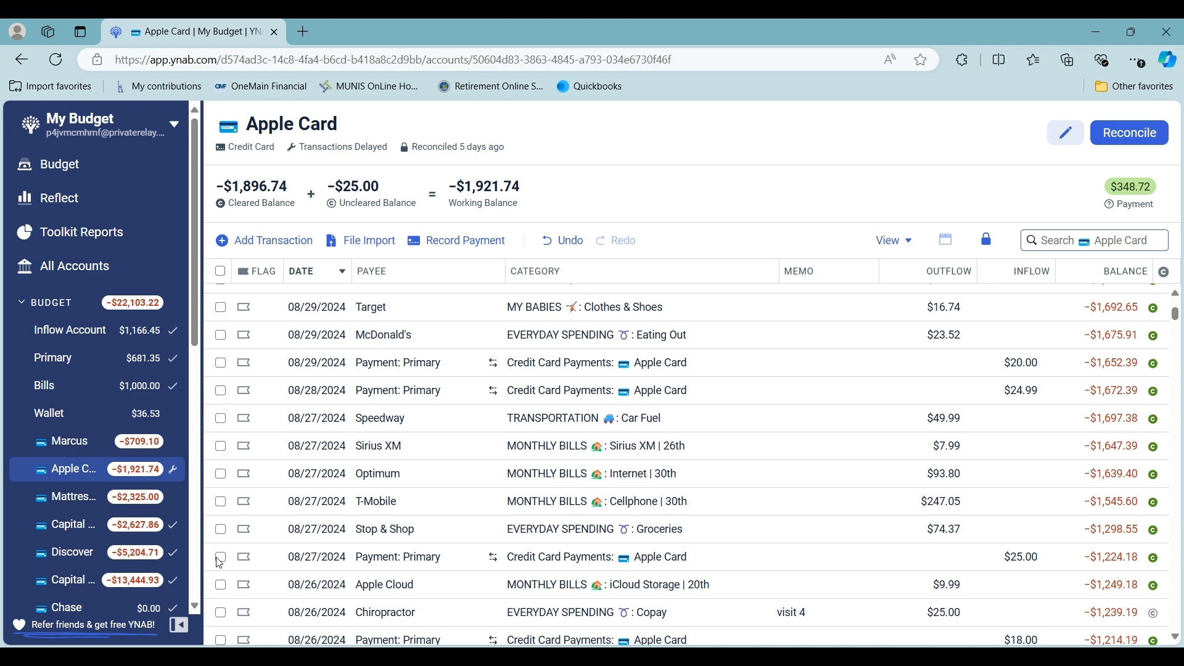
click(174, 626)
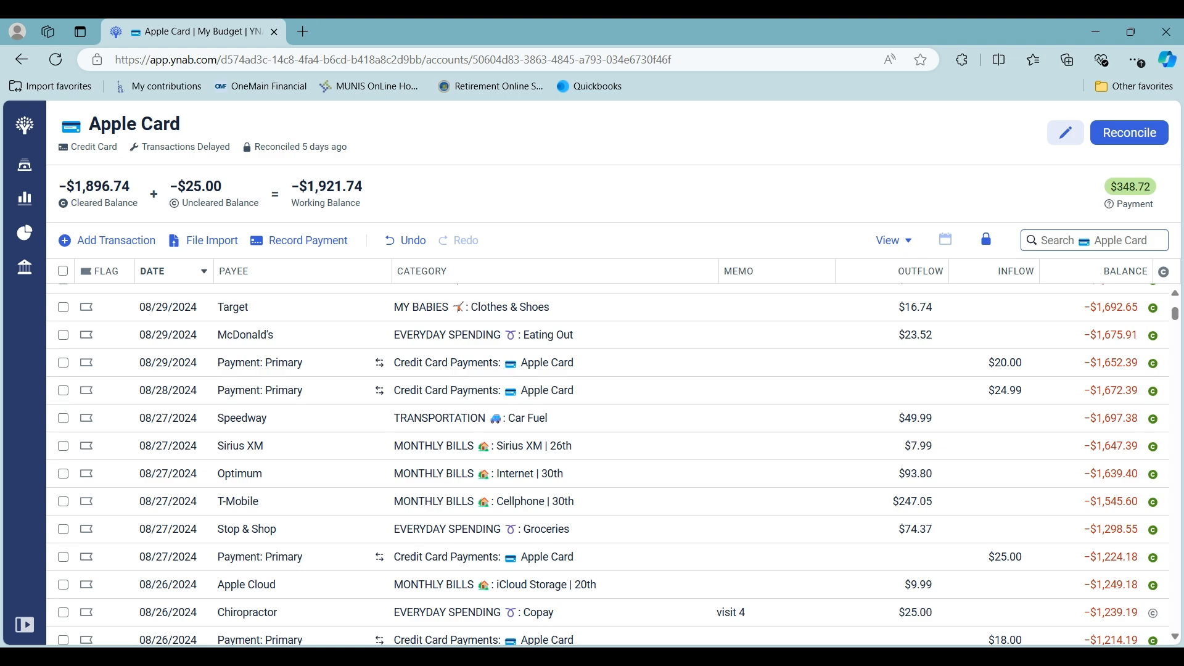
click(24, 625)
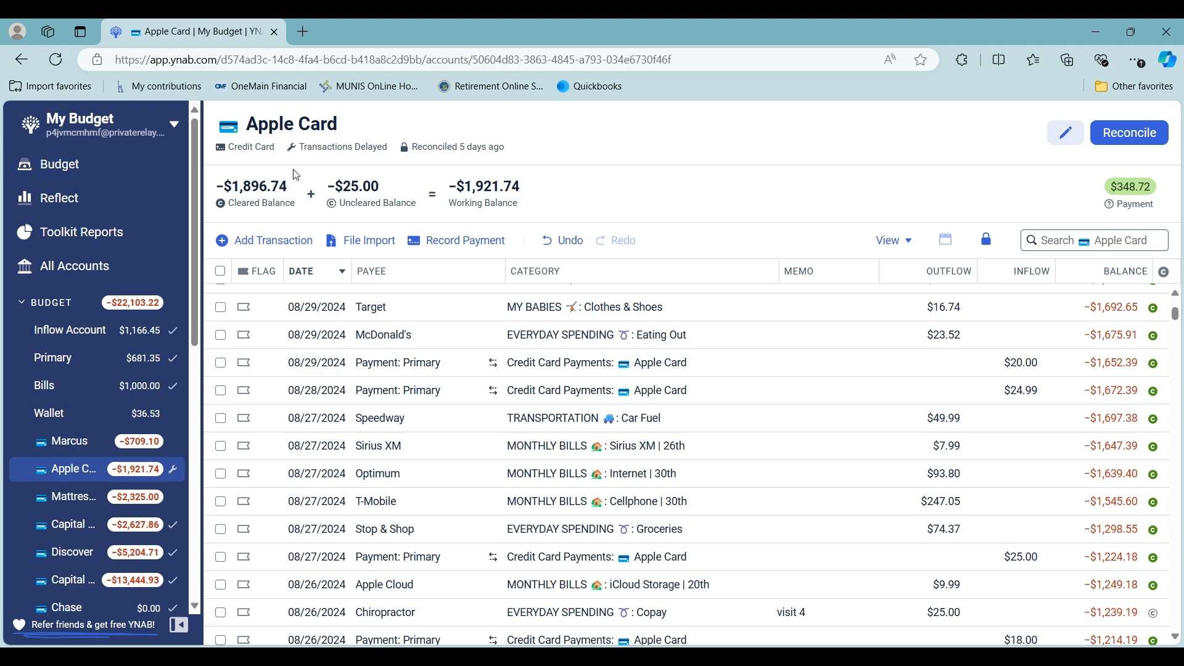
- Assign the $49.17 that is ready to assign to the Electric | 1st category in the September 2024 budget
click(56, 167)
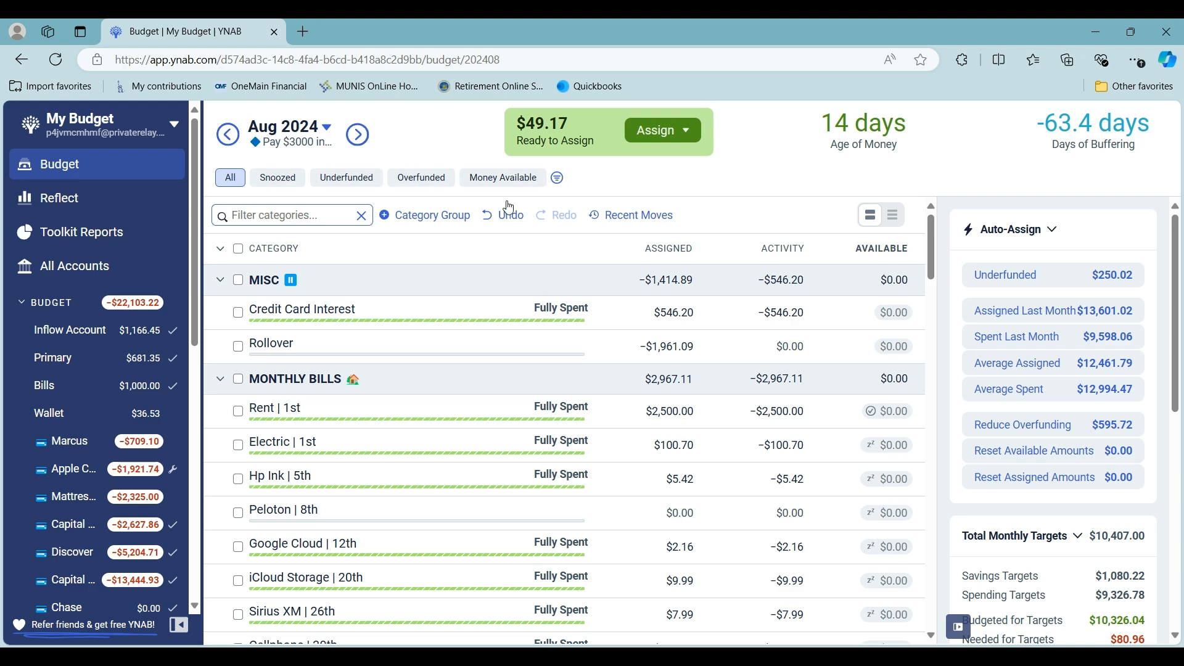
click(357, 134)
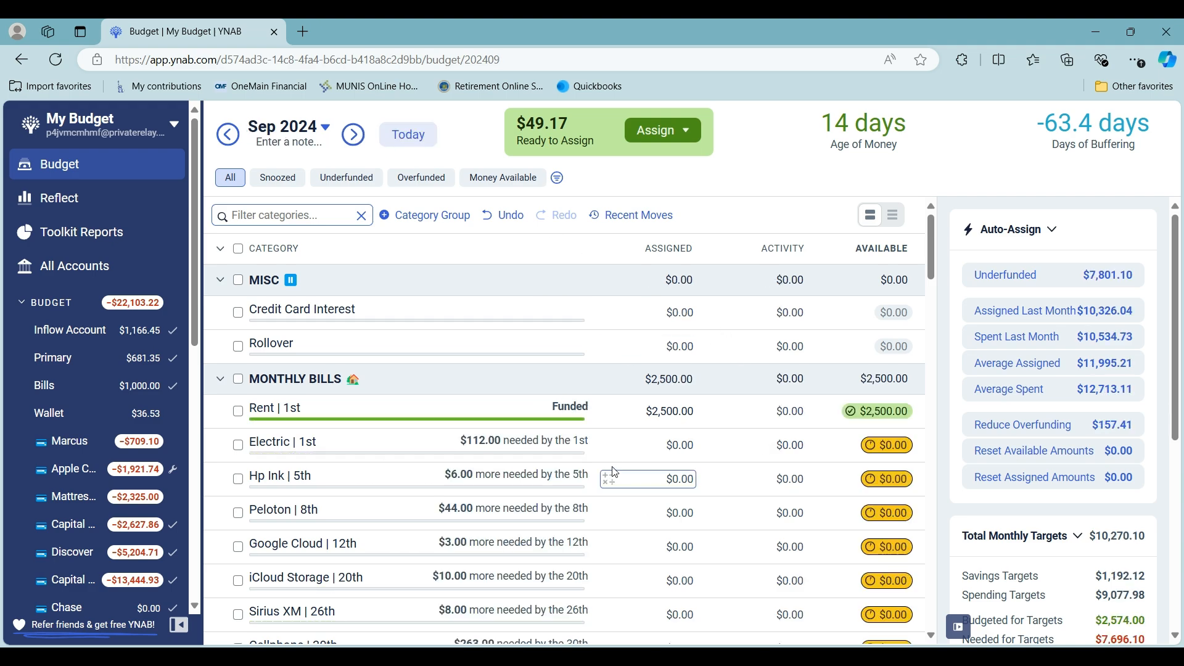
click(682, 130)
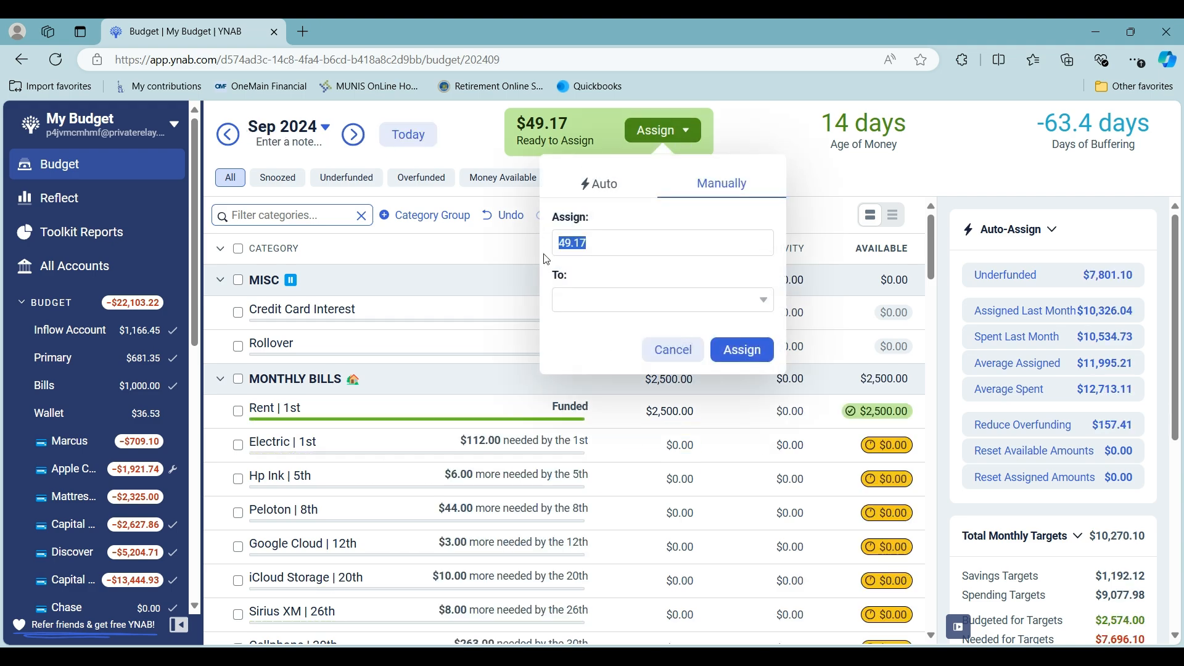
click(574, 299)
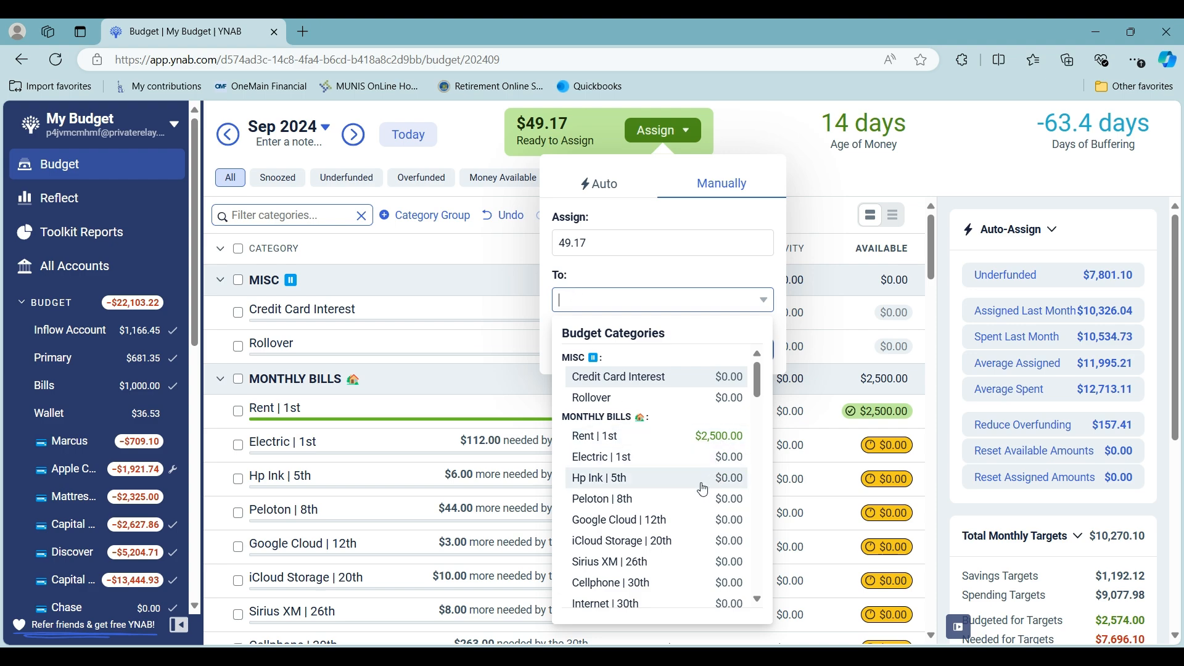
click(644, 457)
click(739, 351)
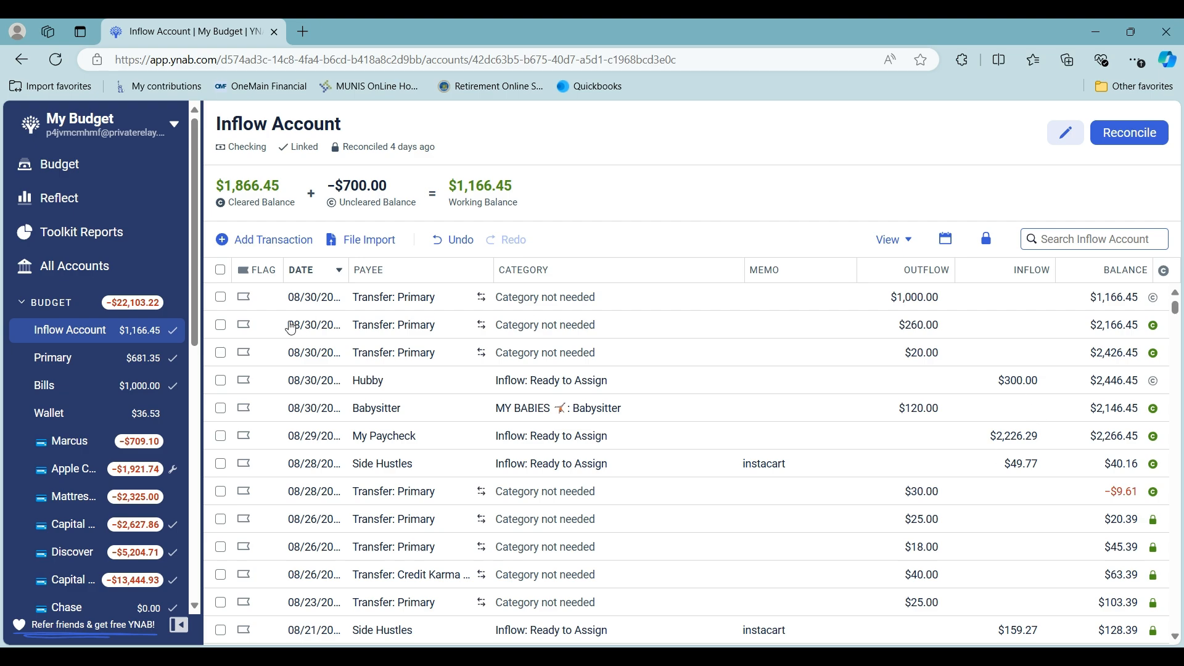
- Return from the Inflow Account to the September 2024 budget
click(62, 165)
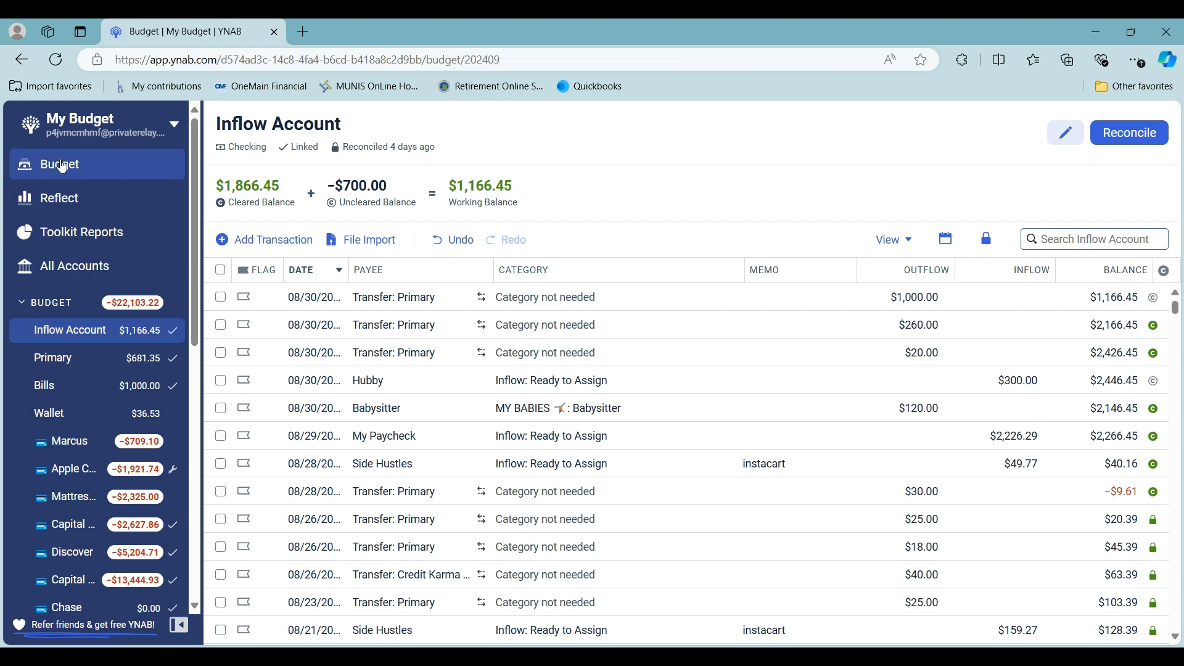